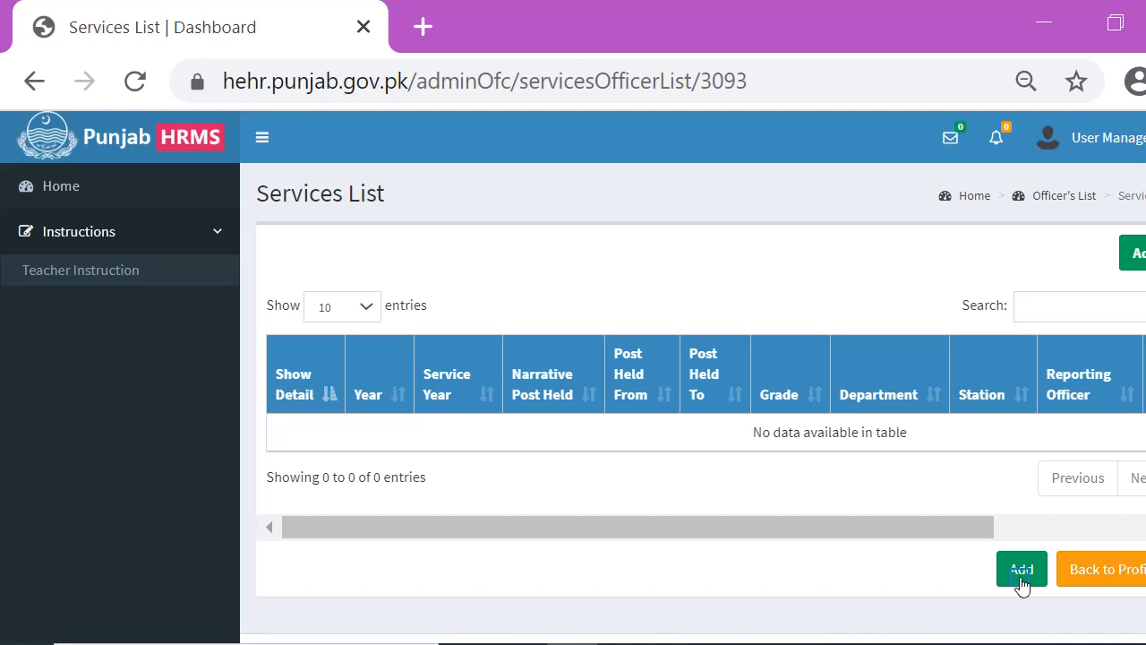
Open the Add Services form and set the Year to 2018
click(1022, 573)
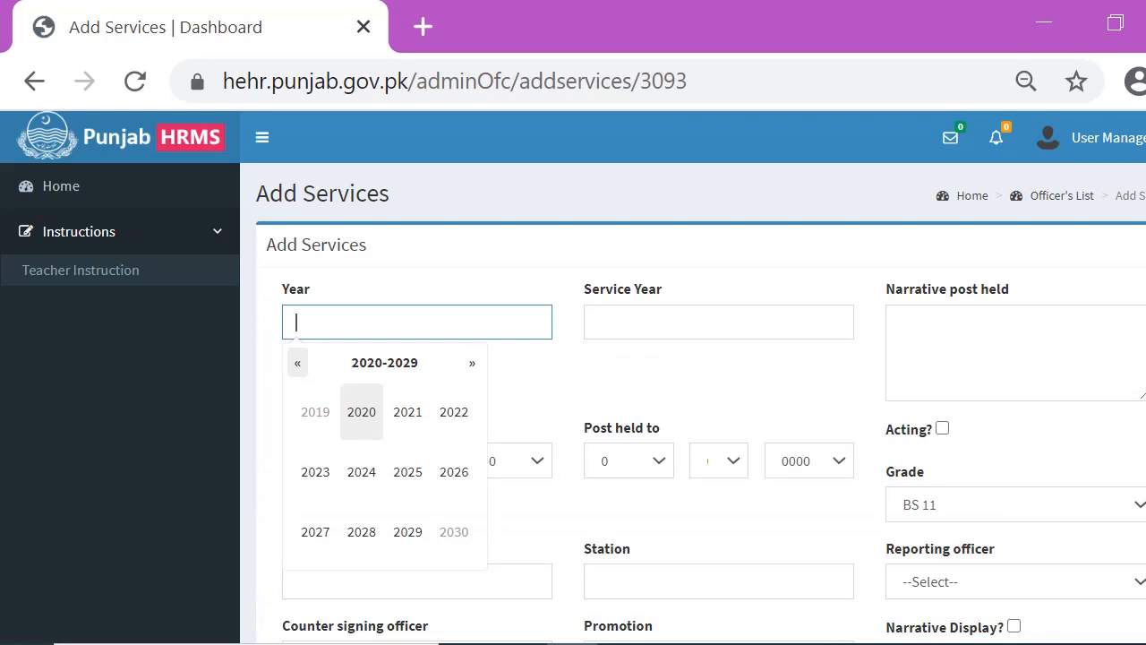
click(297, 363)
click(362, 532)
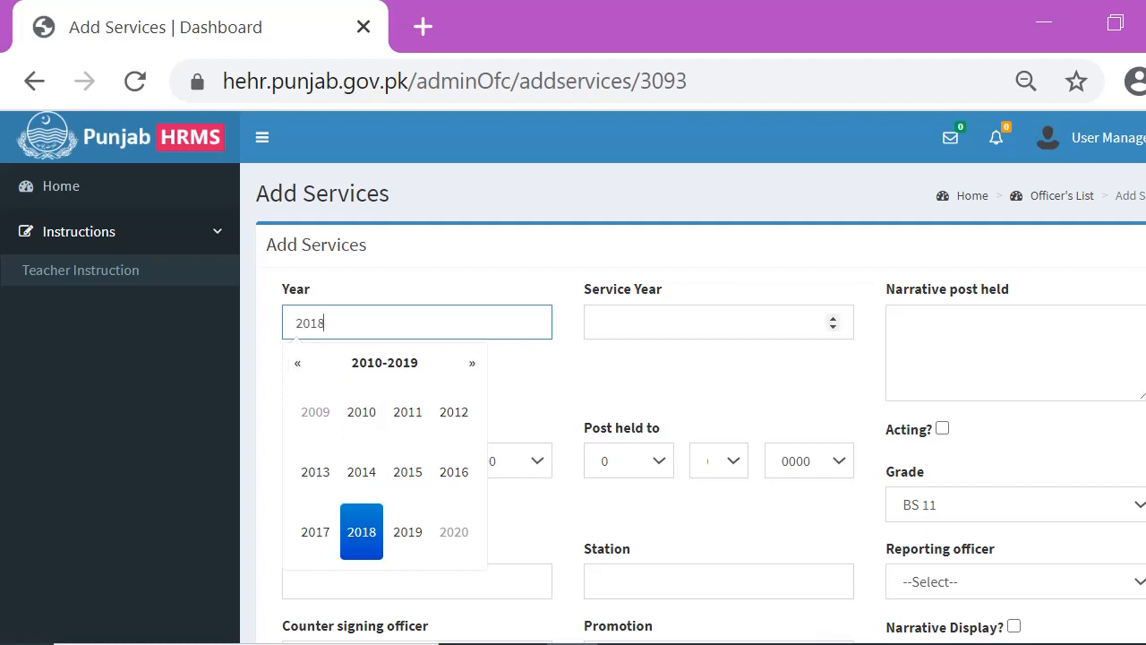
Enter 1 as the Service Year and LECTURER as the narrative post held
click(707, 322)
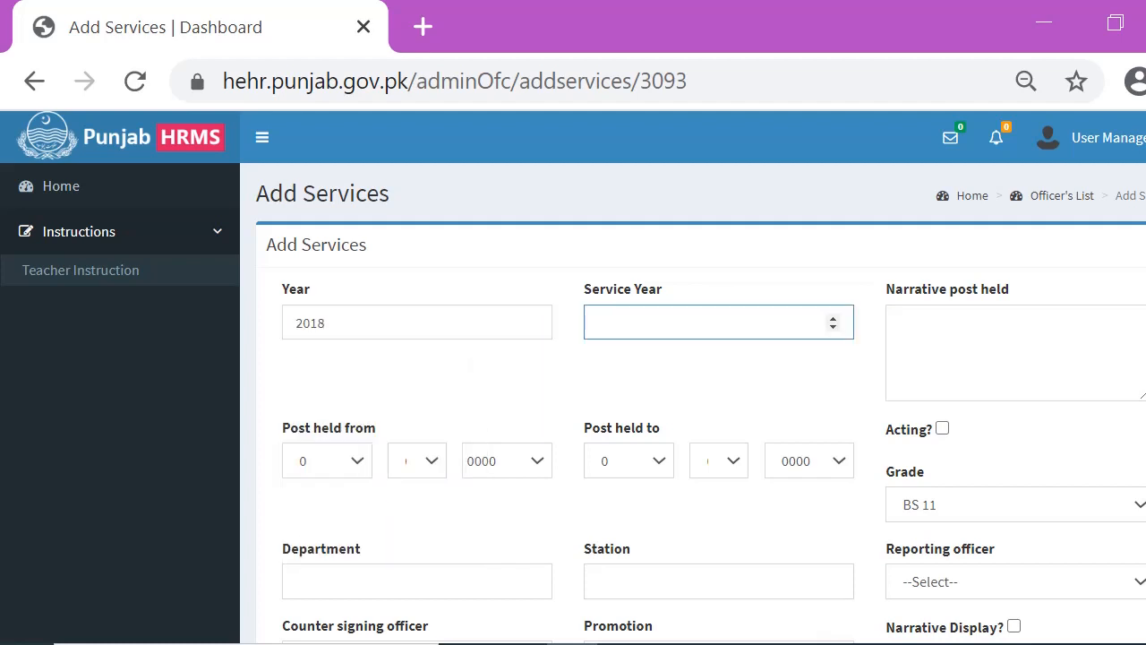
text(1)
key(Tab)
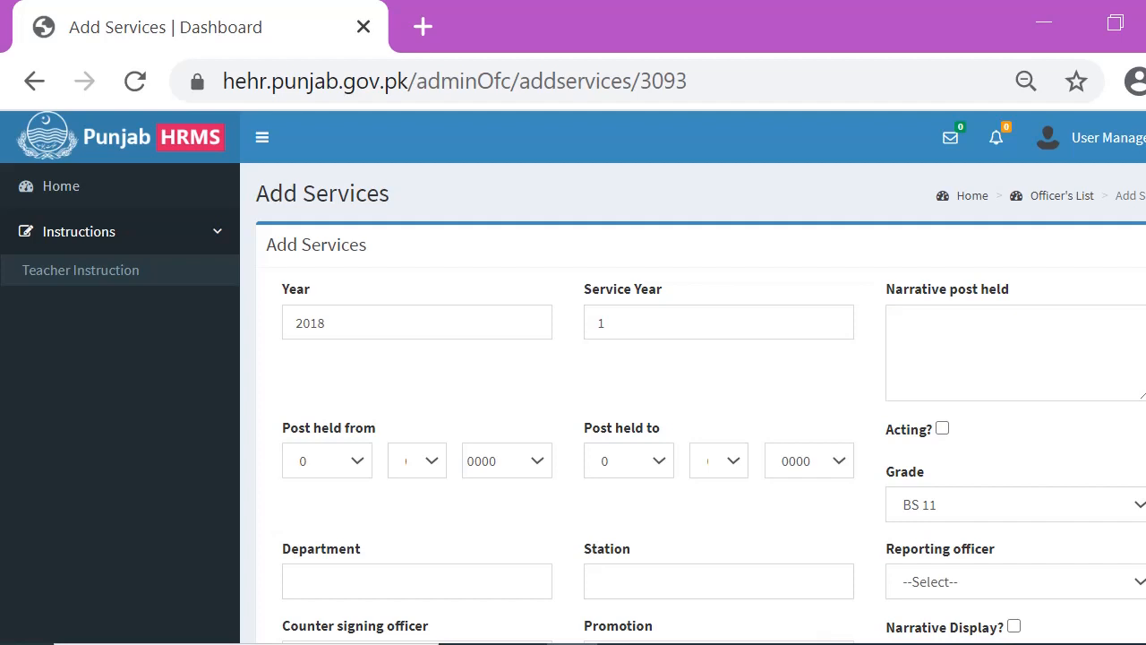
click(1015, 353)
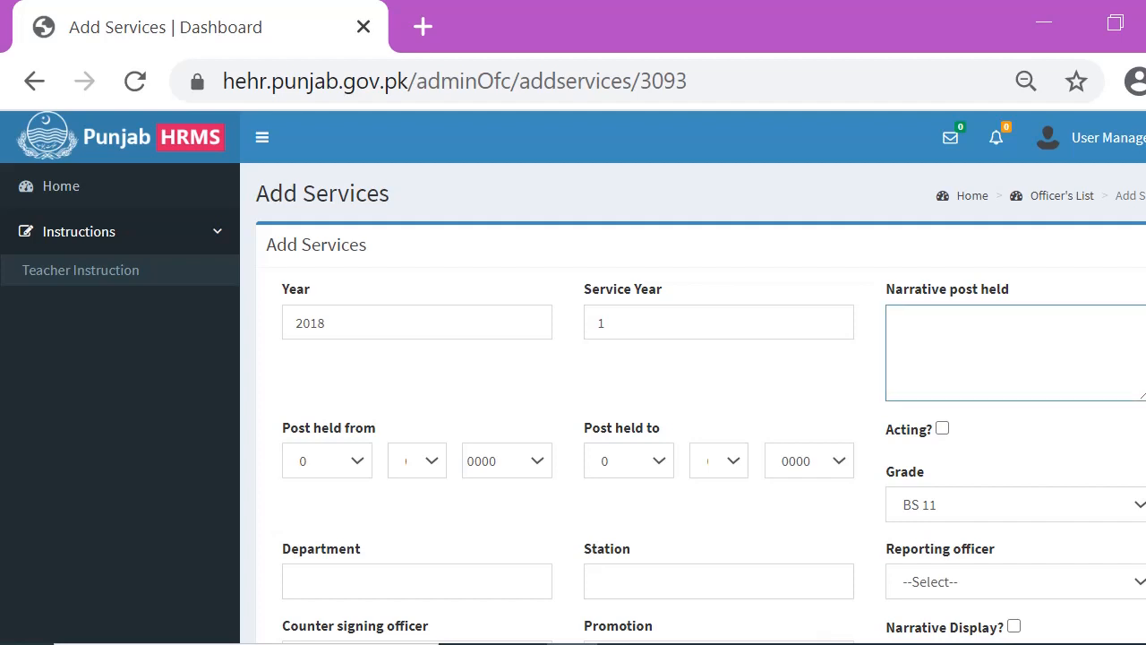
text(LECTURER)
Set the Post held from date to day 06 and year 2018, choosing its month
click(327, 460)
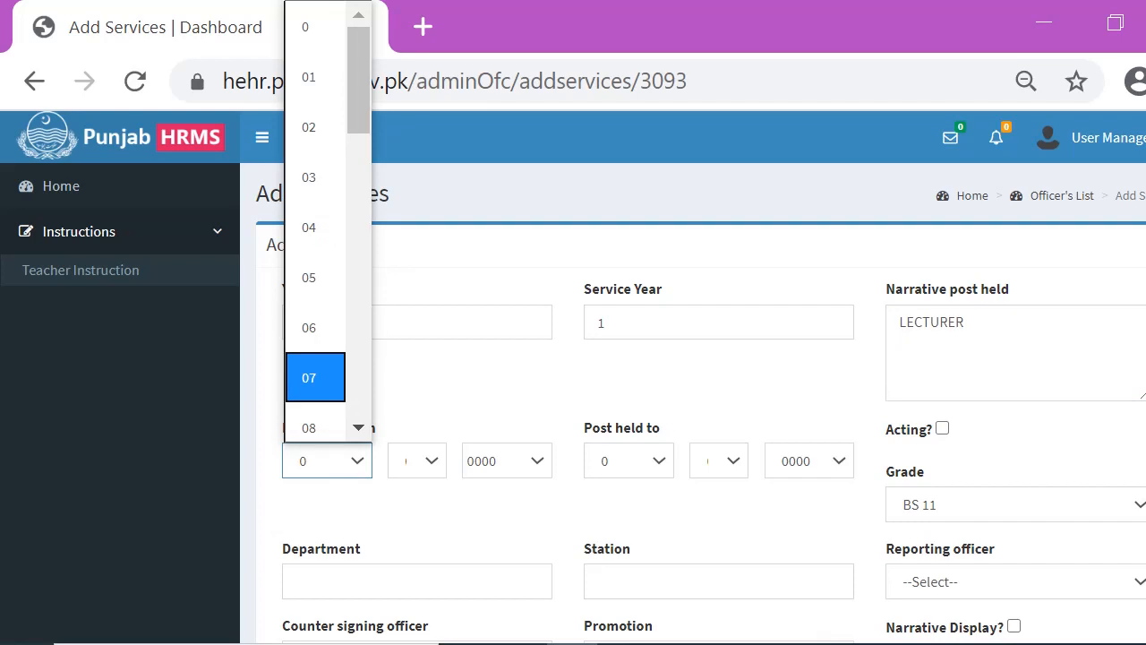
click(314, 328)
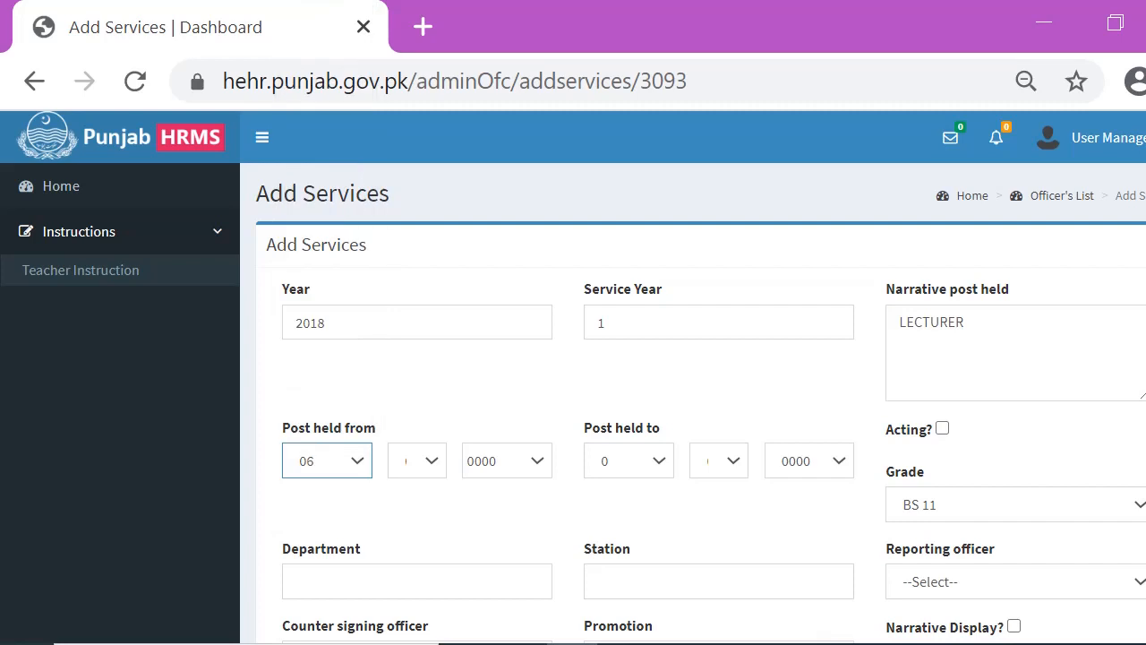
click(418, 460)
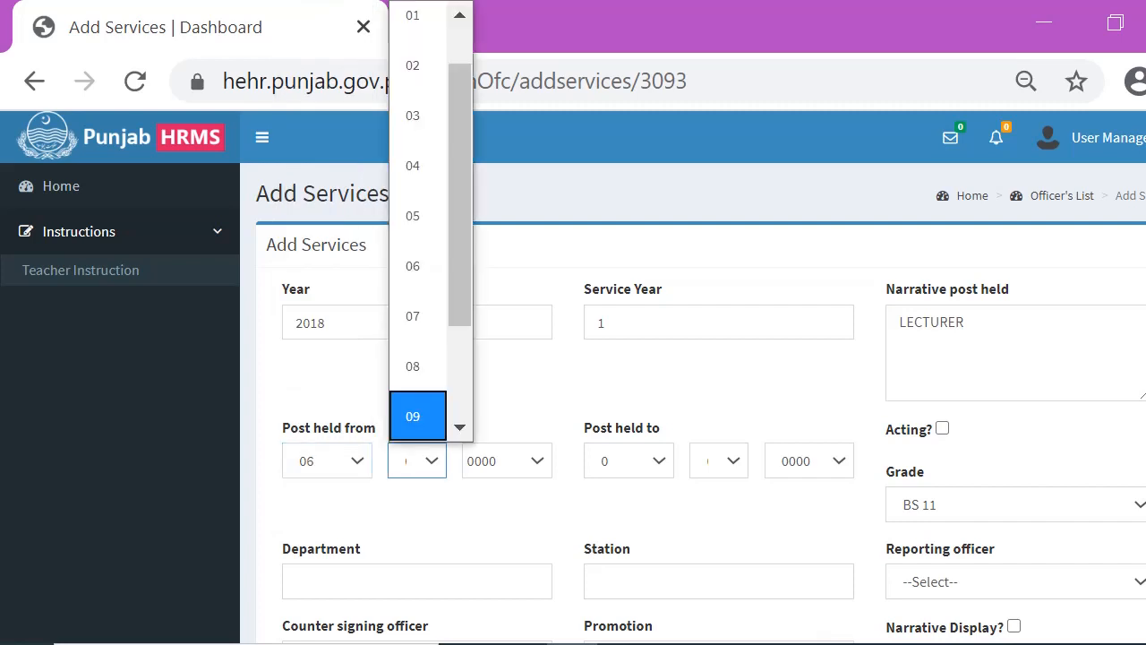
scroll(417, 269, down, 2)
click(417, 367)
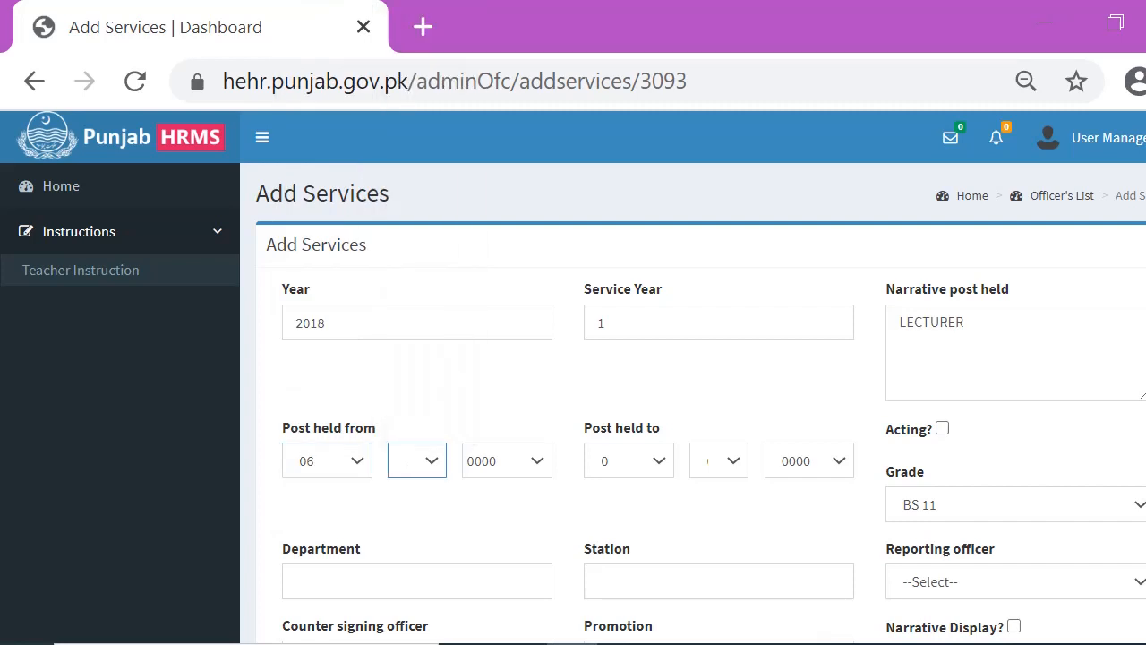
click(486, 461)
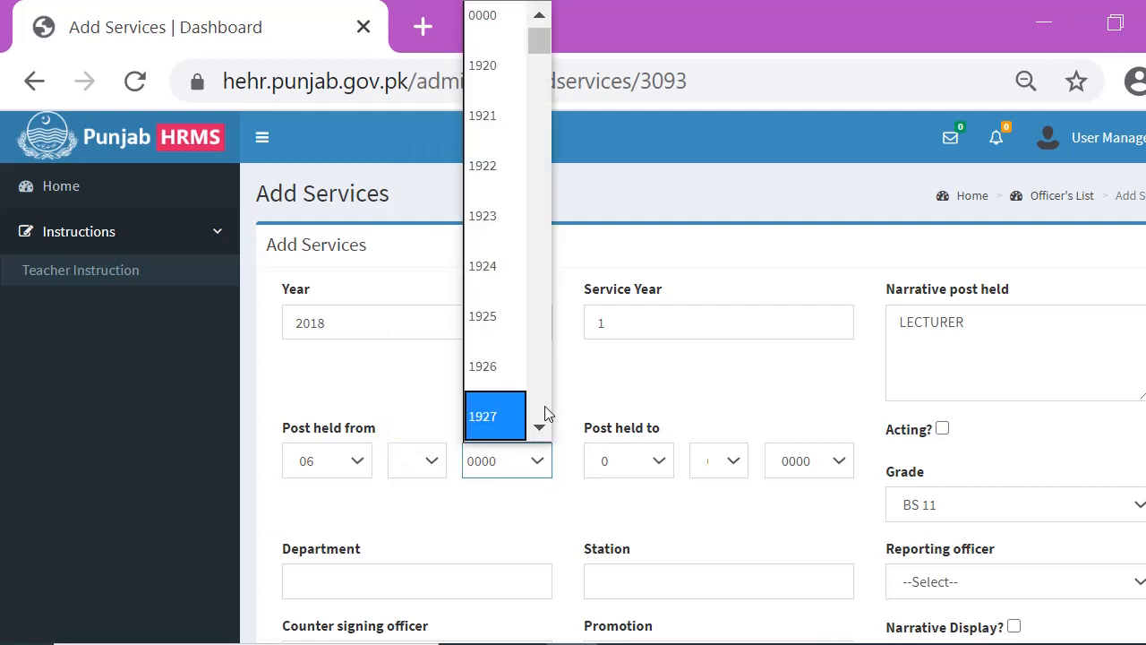
scroll(543, 412, down, 5)
scroll(550, 410, down, 13)
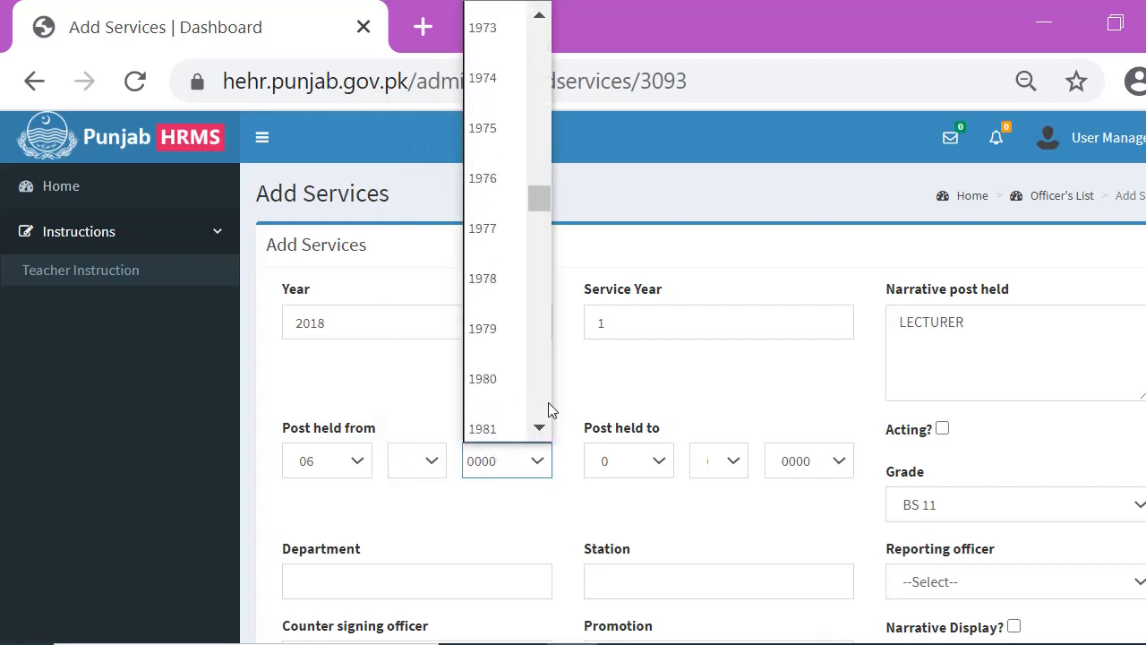
scroll(549, 410, down, 8)
scroll(549, 410, down, 5)
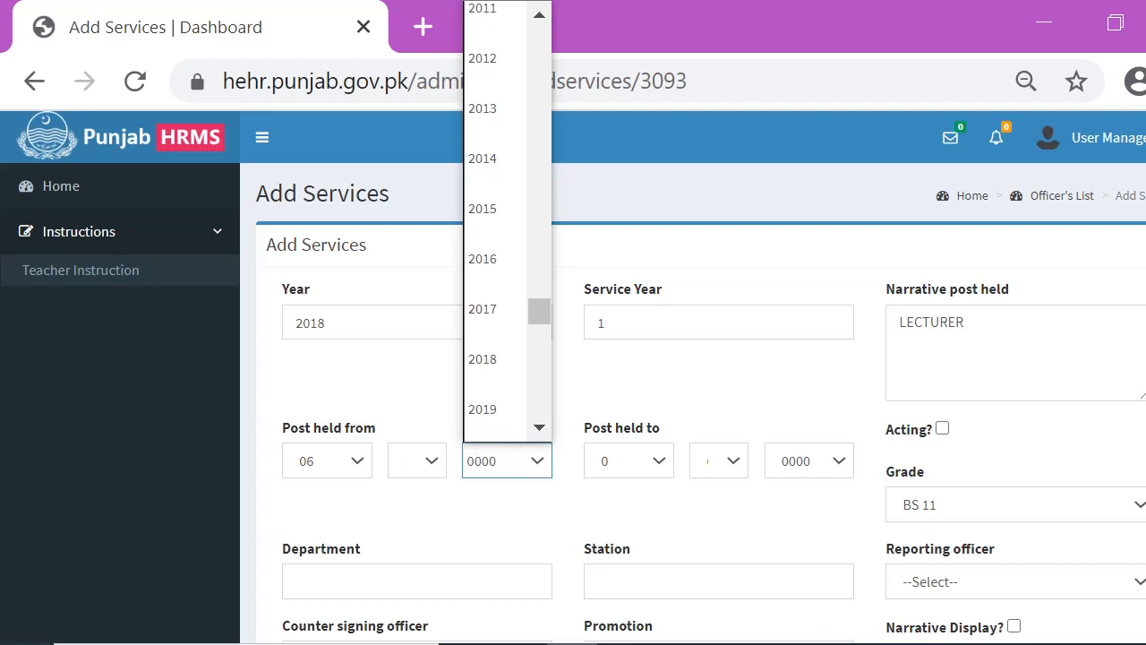
click(491, 366)
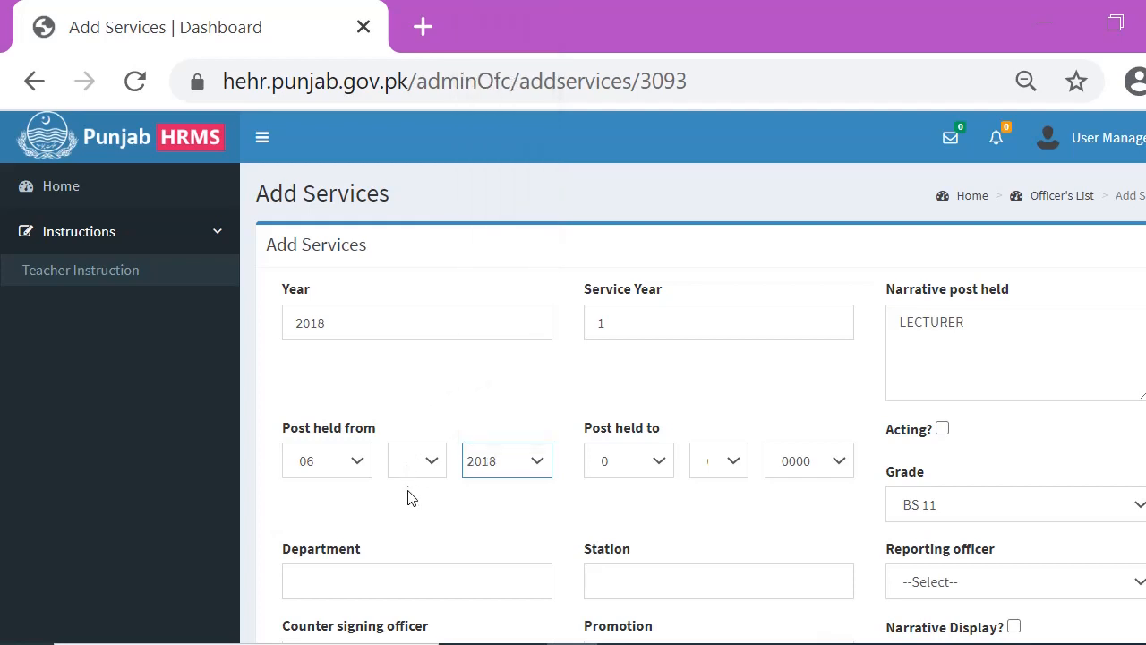
click(422, 461)
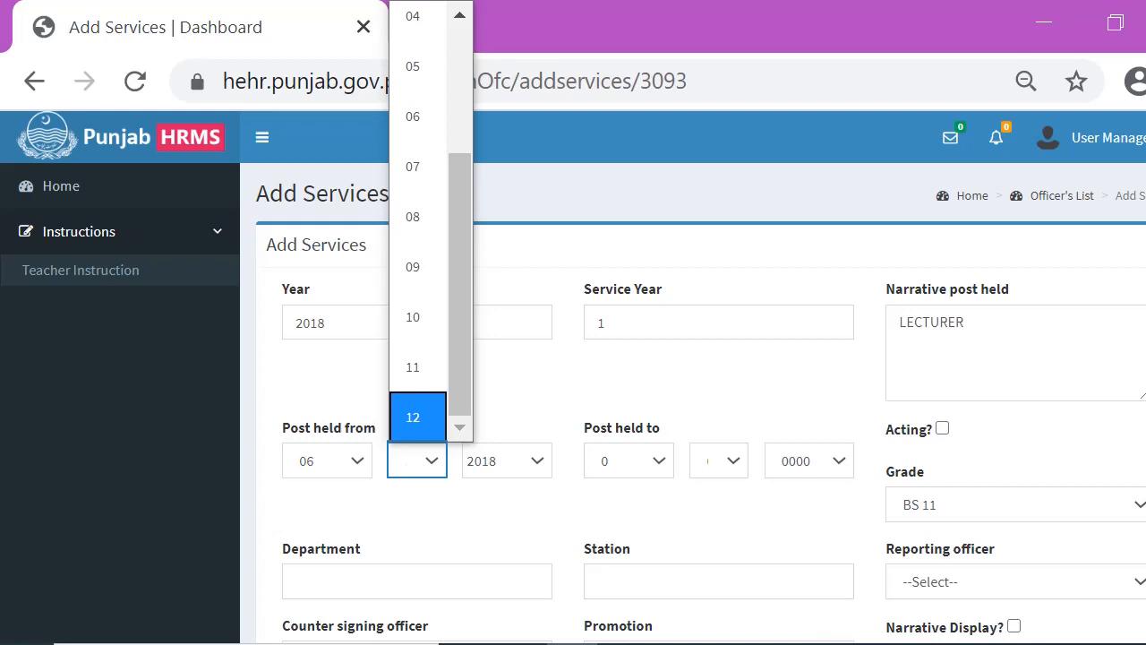
click(427, 399)
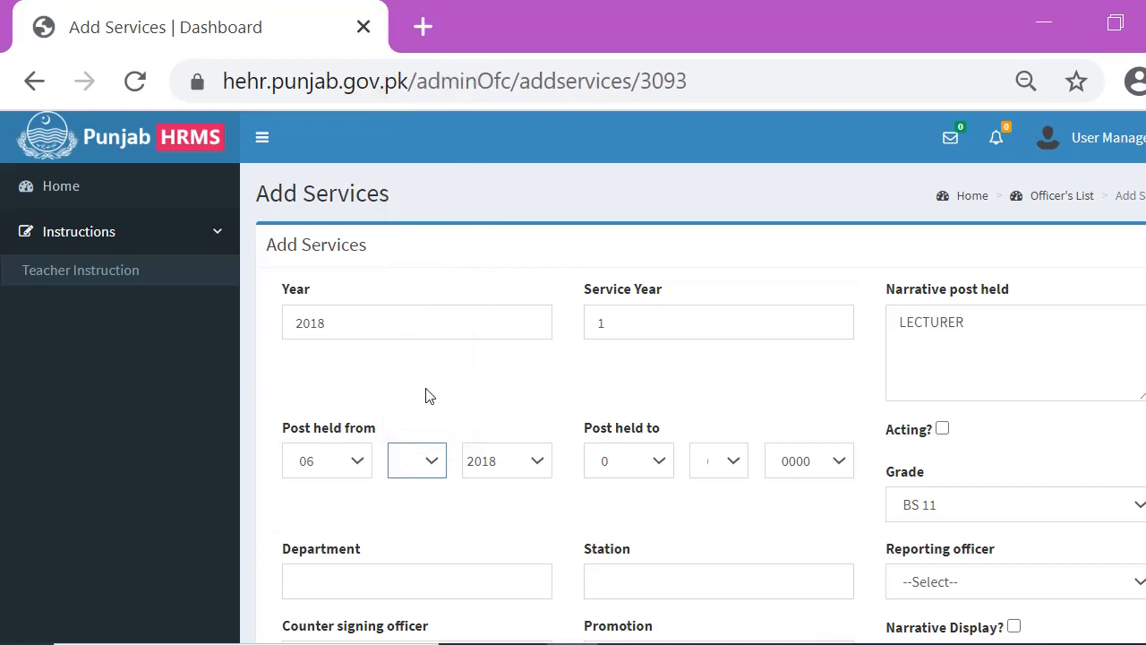
Set the Post held to date to day 31 and year 2018, choosing its month
click(658, 464)
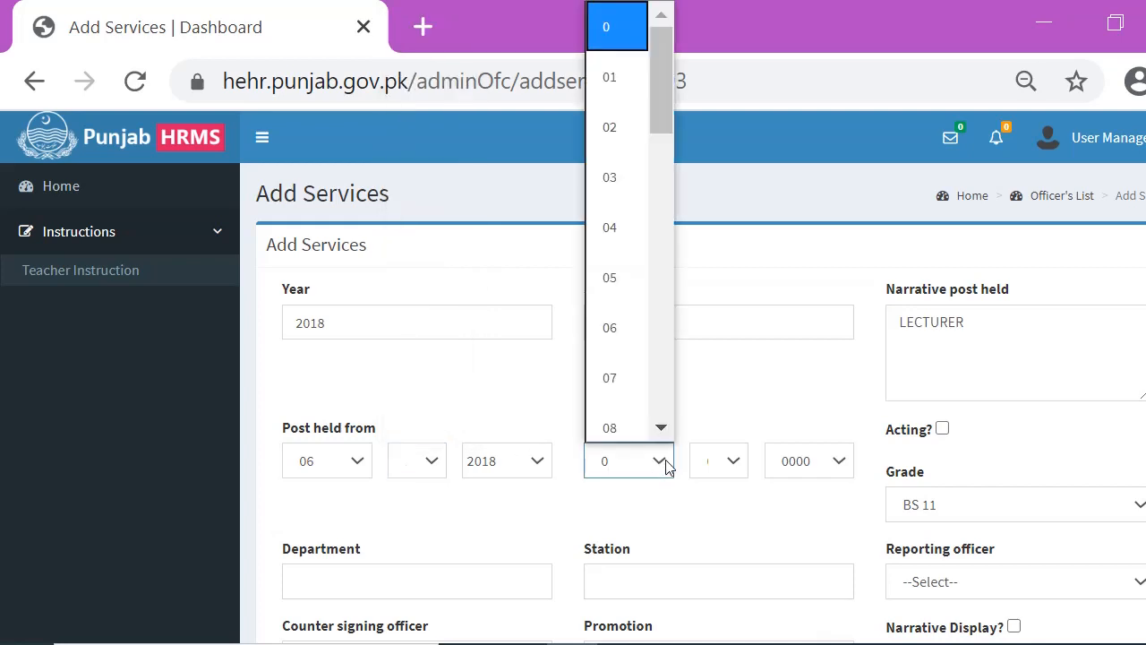
click(660, 427)
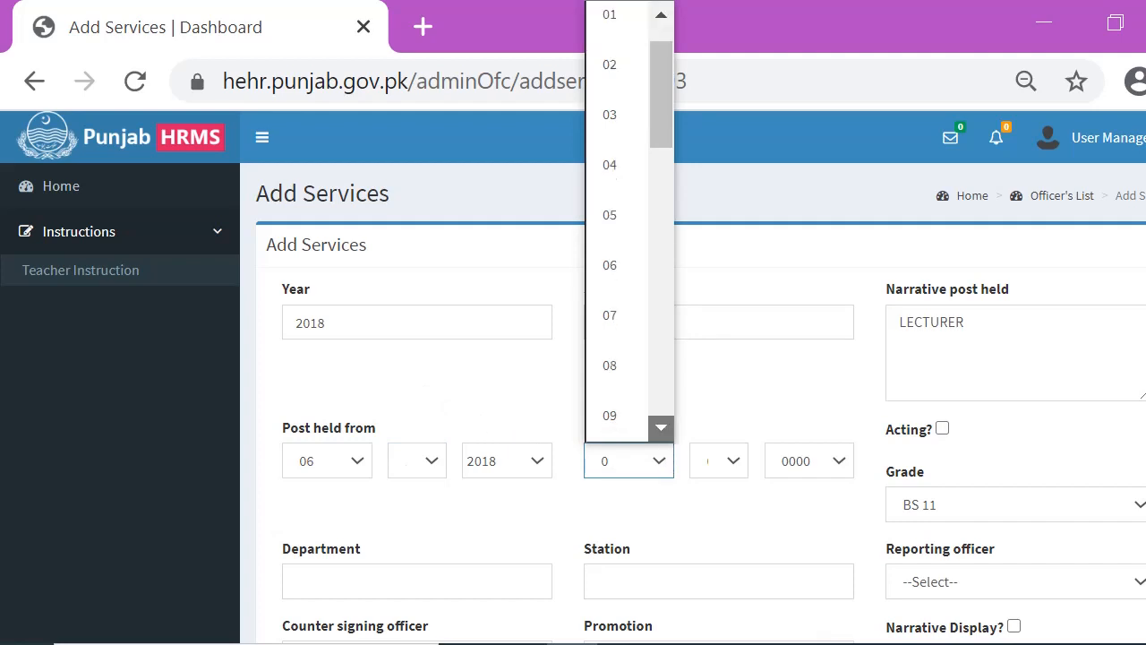
click(618, 421)
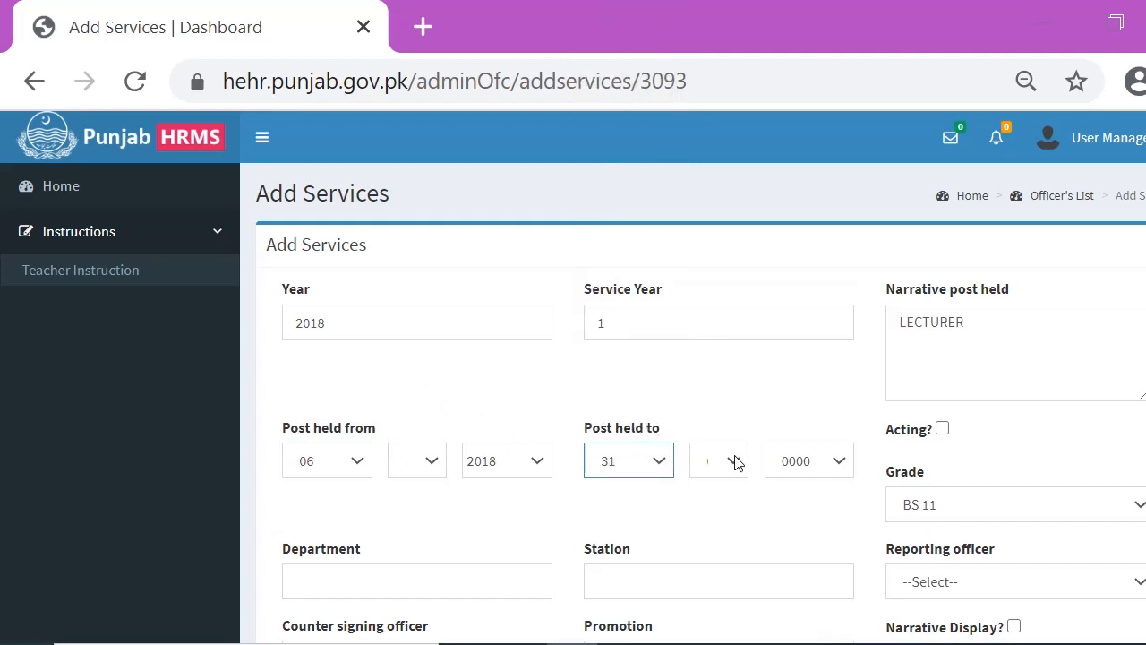
click(735, 460)
click(762, 431)
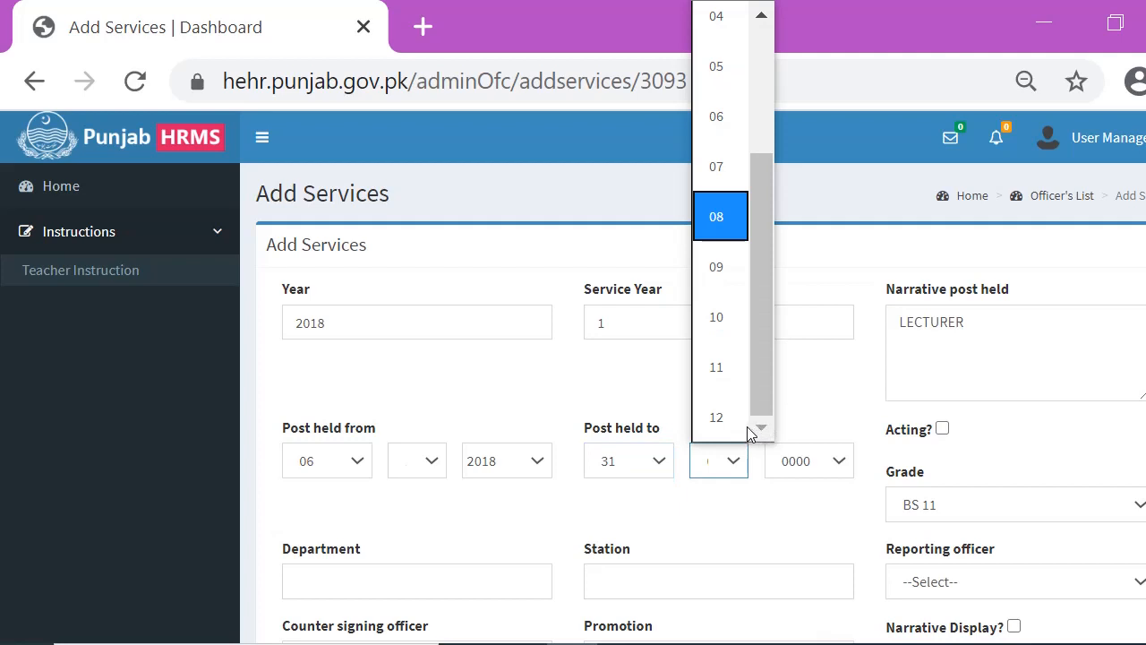
click(770, 451)
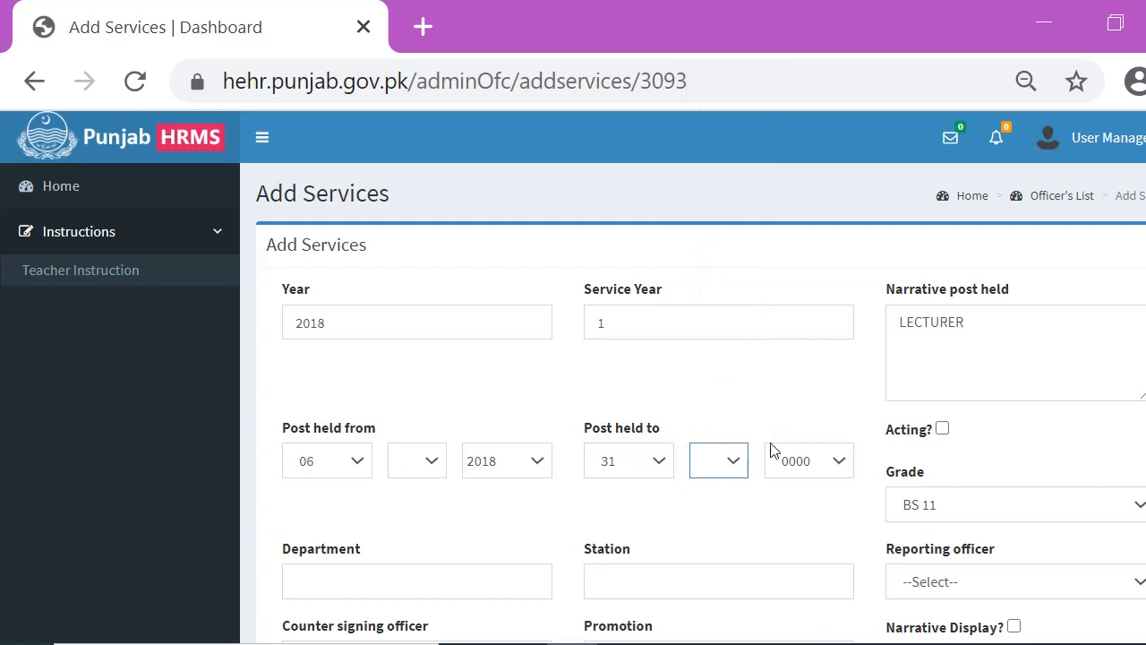
click(837, 471)
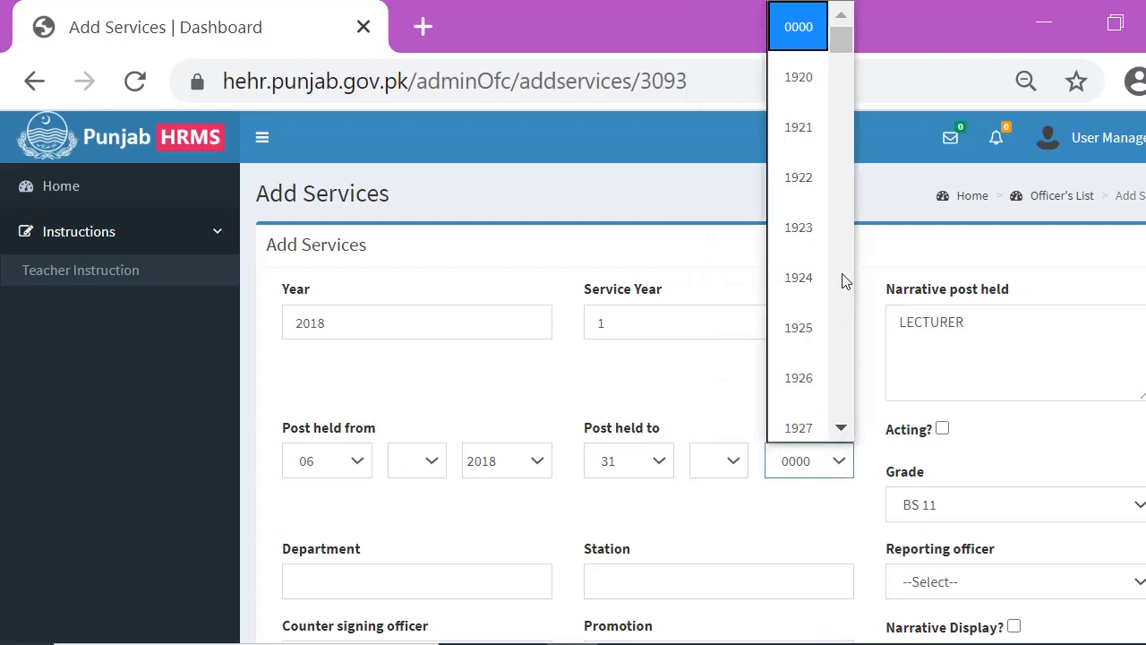
click(841, 427)
click(840, 415)
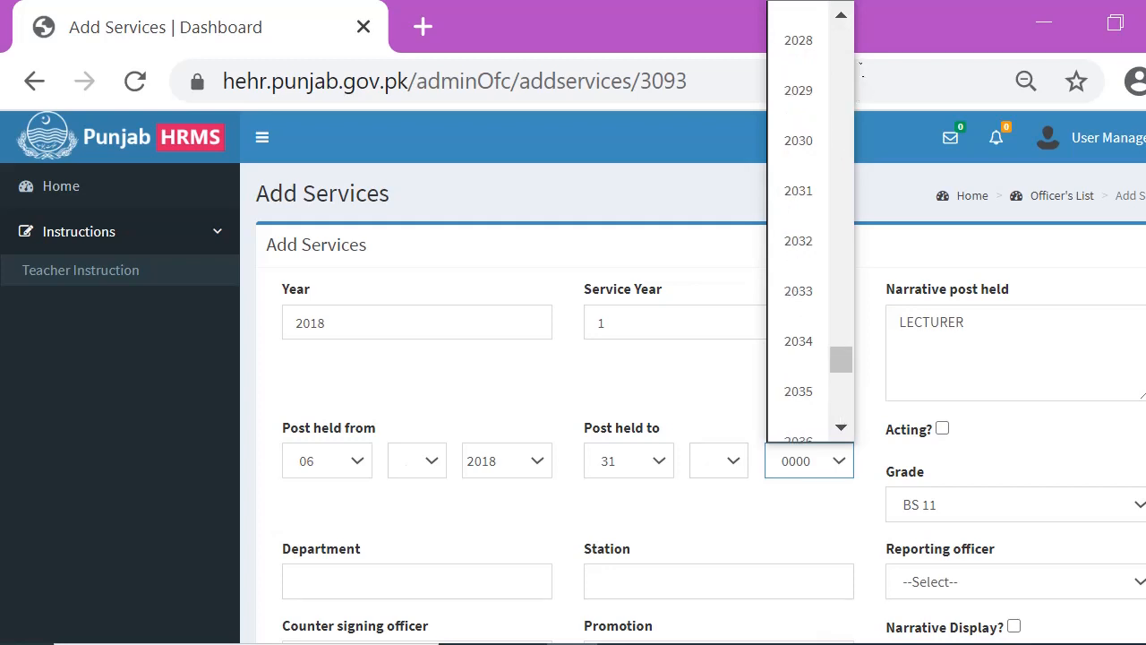
click(846, 65)
click(846, 67)
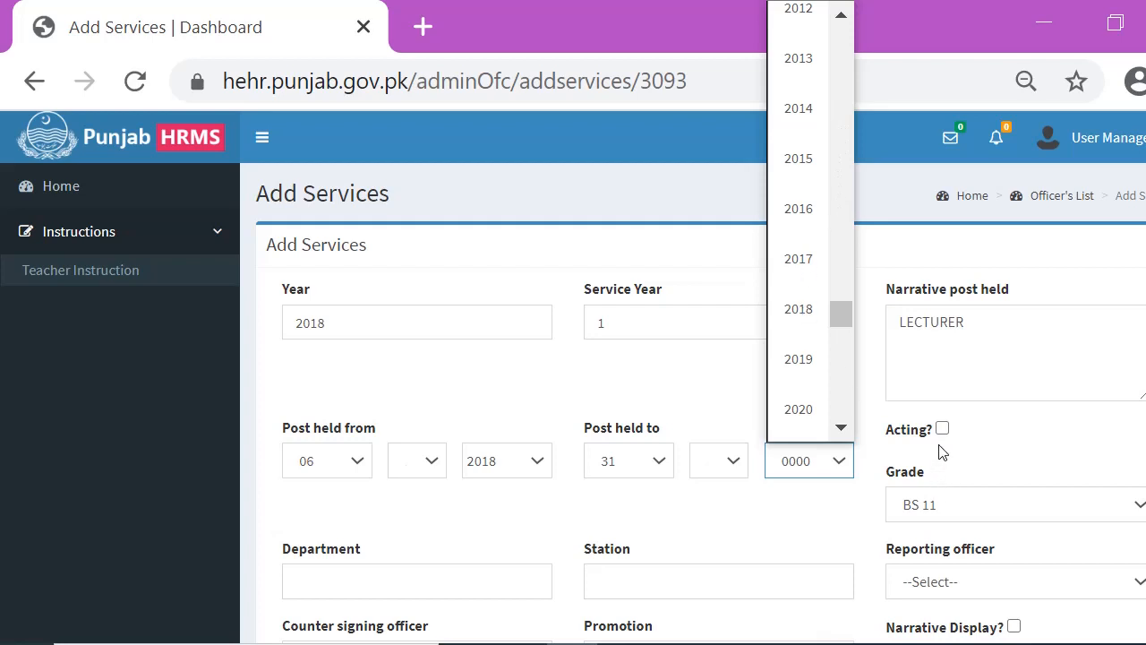
click(799, 309)
Set the Grade to BS 17
scroll(889, 190, down, 2)
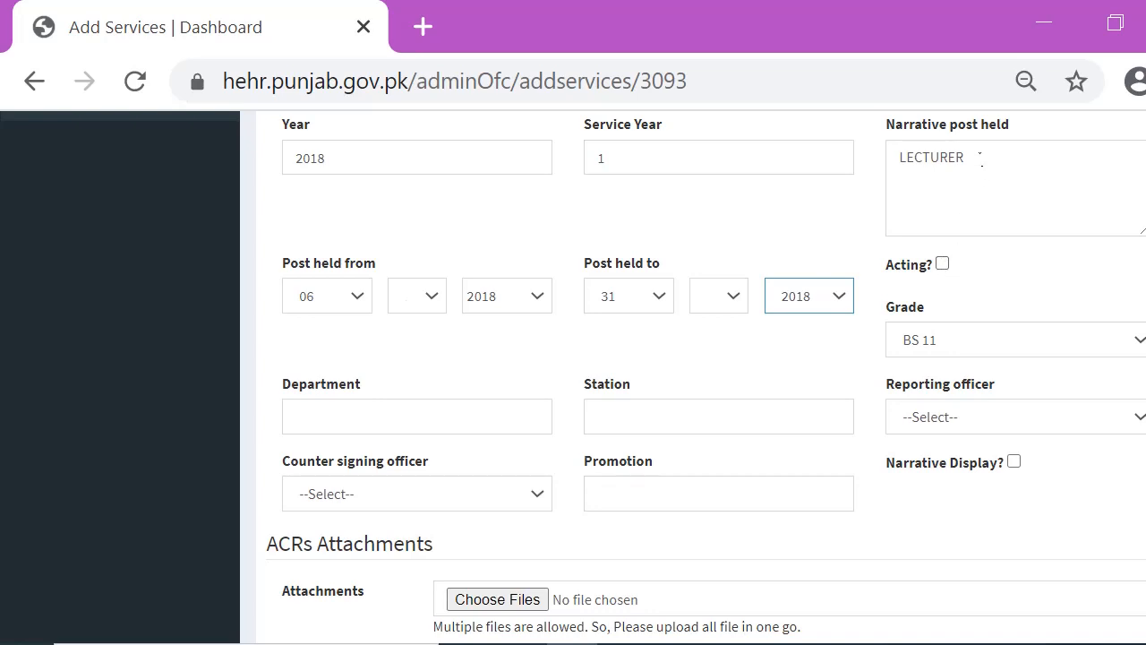
click(910, 175)
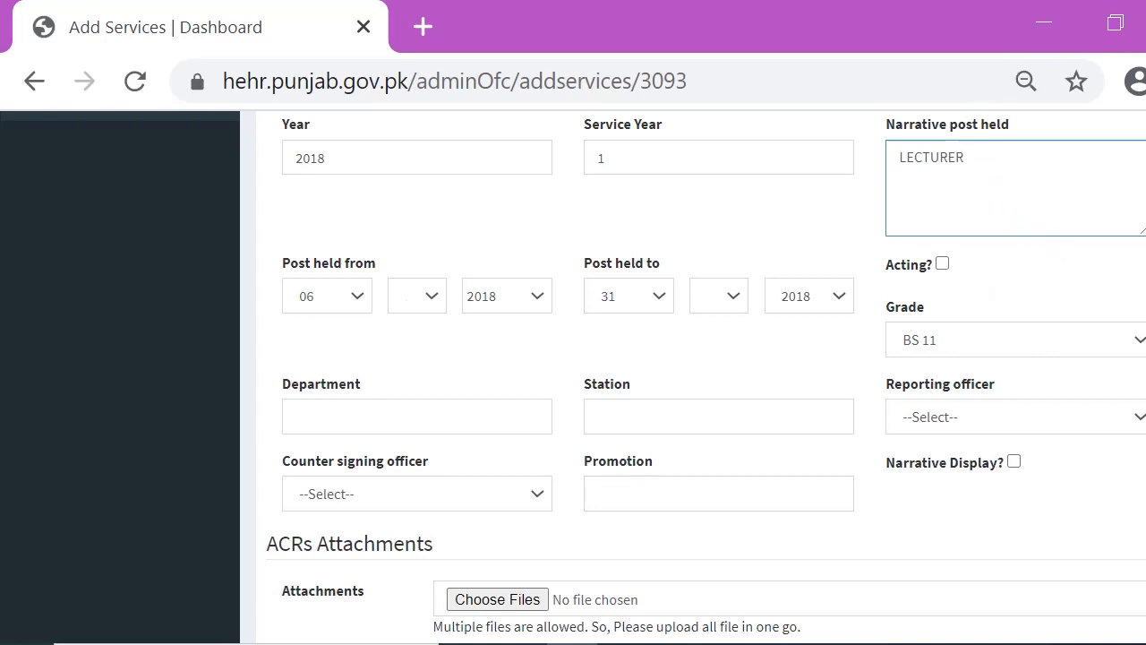
click(1138, 340)
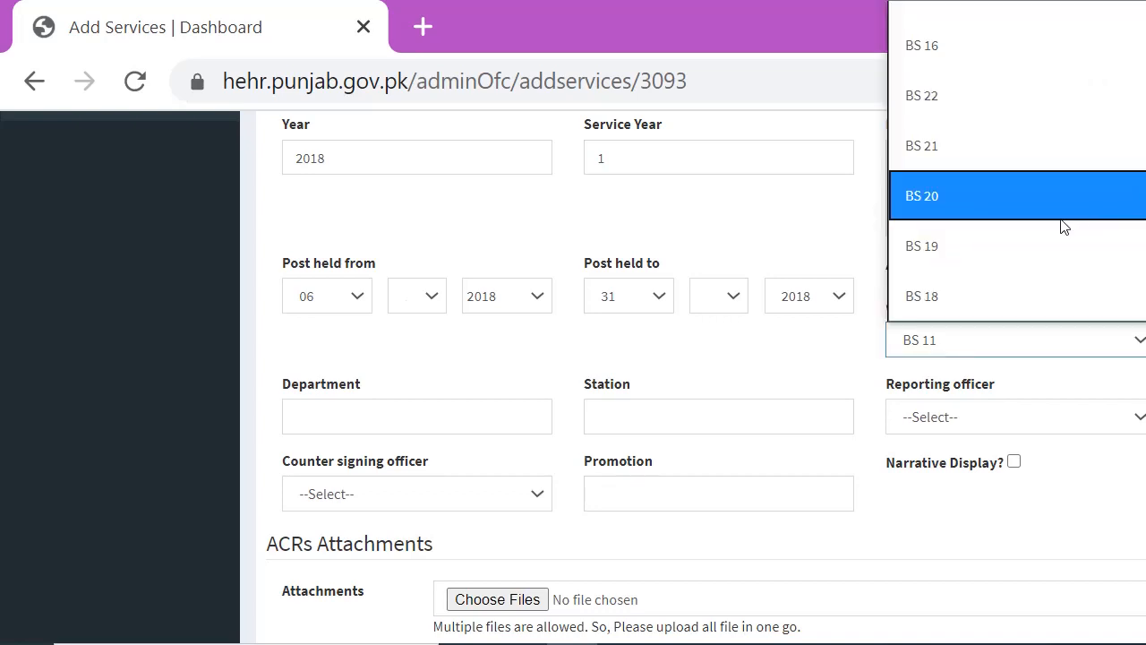
click(1037, 256)
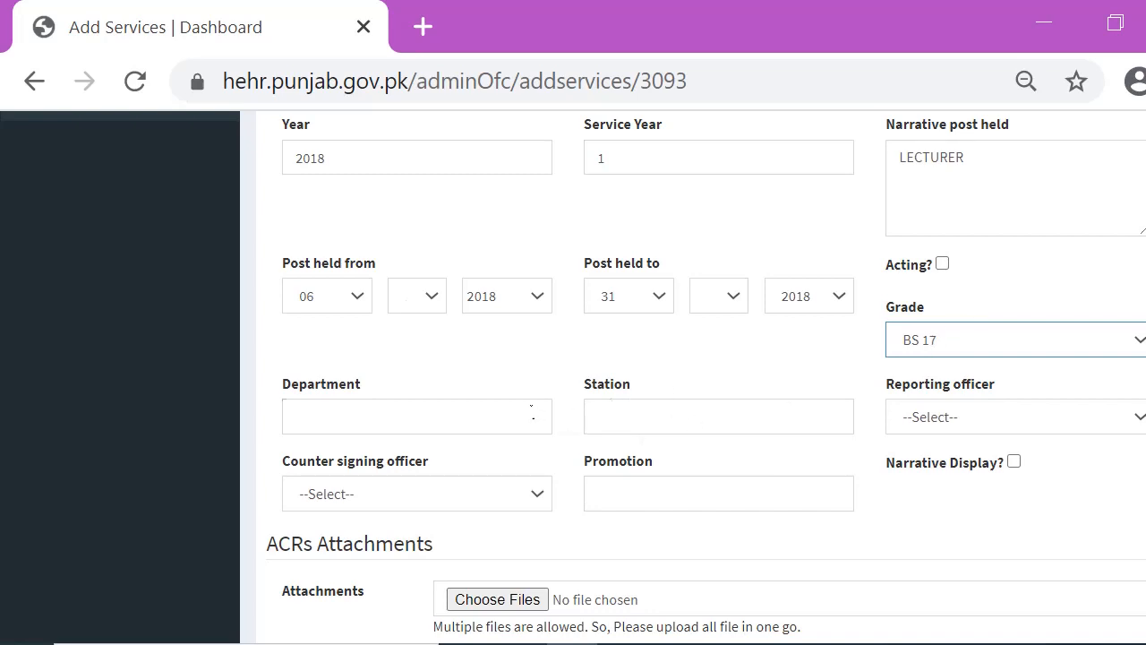
Fill in the Department as HIGHER EDUCATION DEPARTMENT and the Station as COLLEGE
click(514, 416)
click(534, 471)
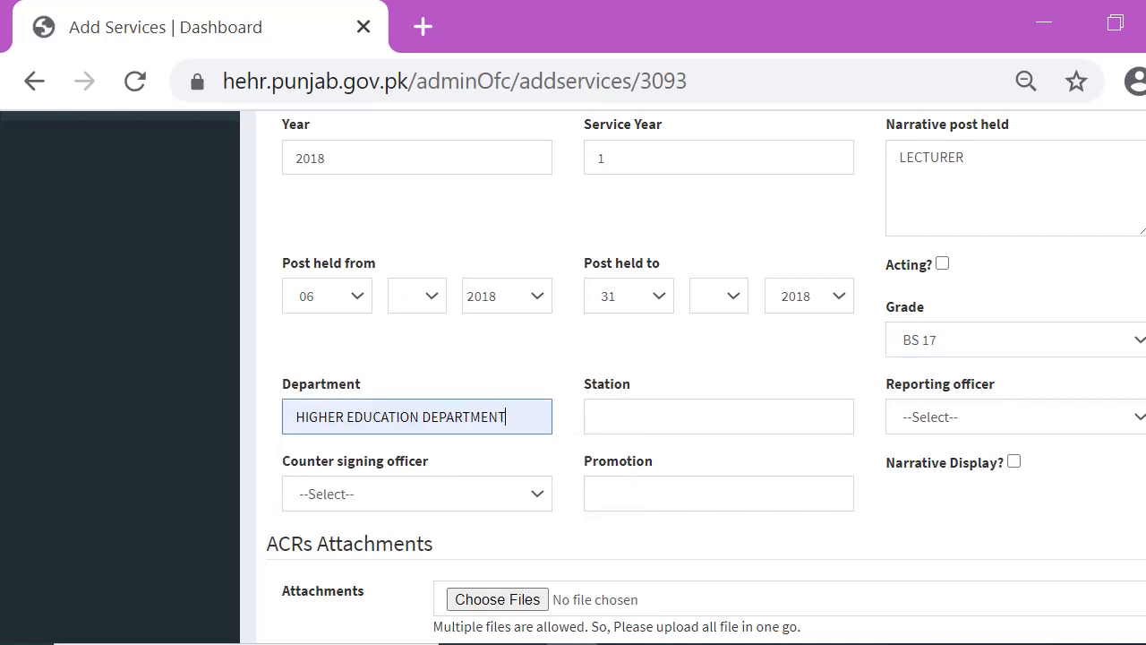
click(622, 414)
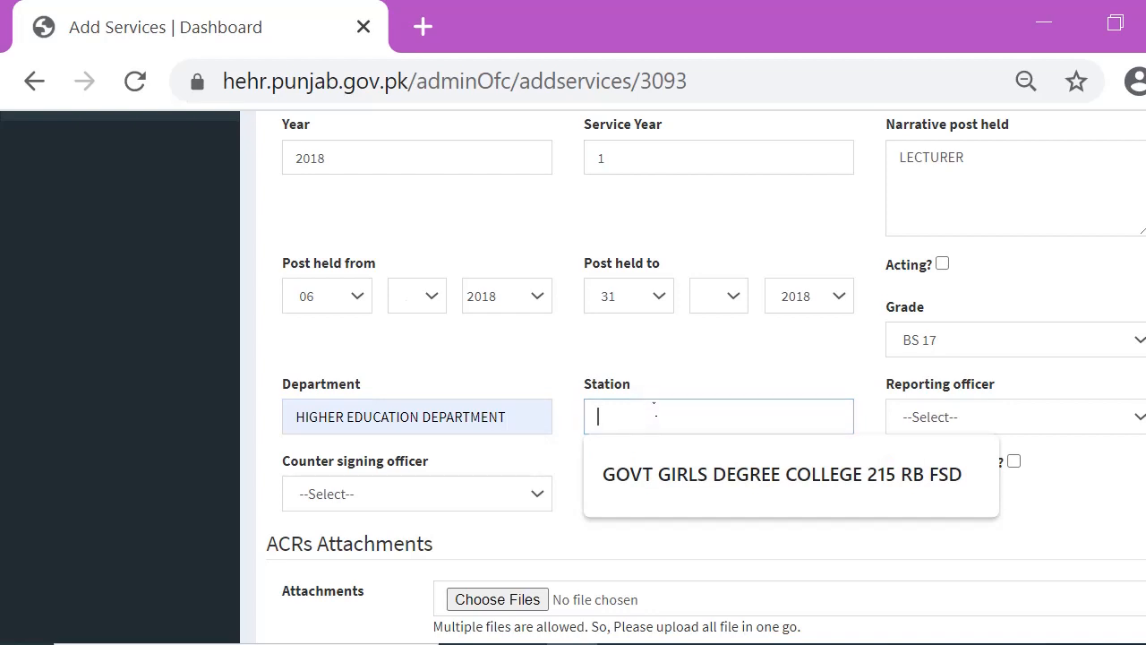
text(COLLEGE)
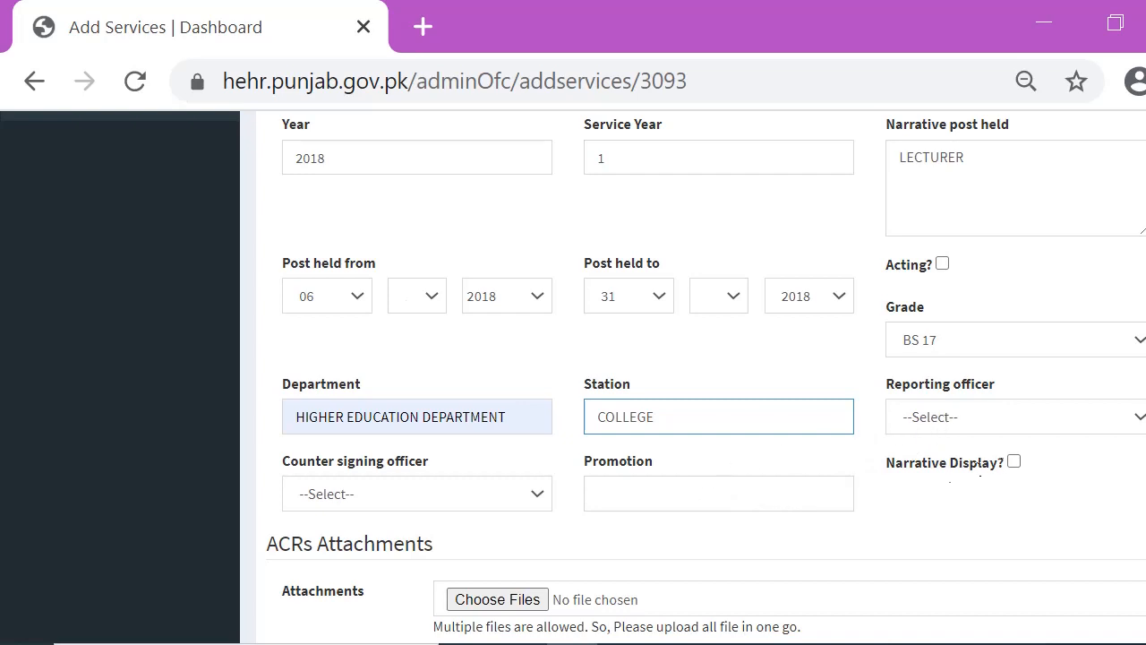
Enable Narrative Display and set the Post Category to Teaching
scroll(1133, 435, down, 1)
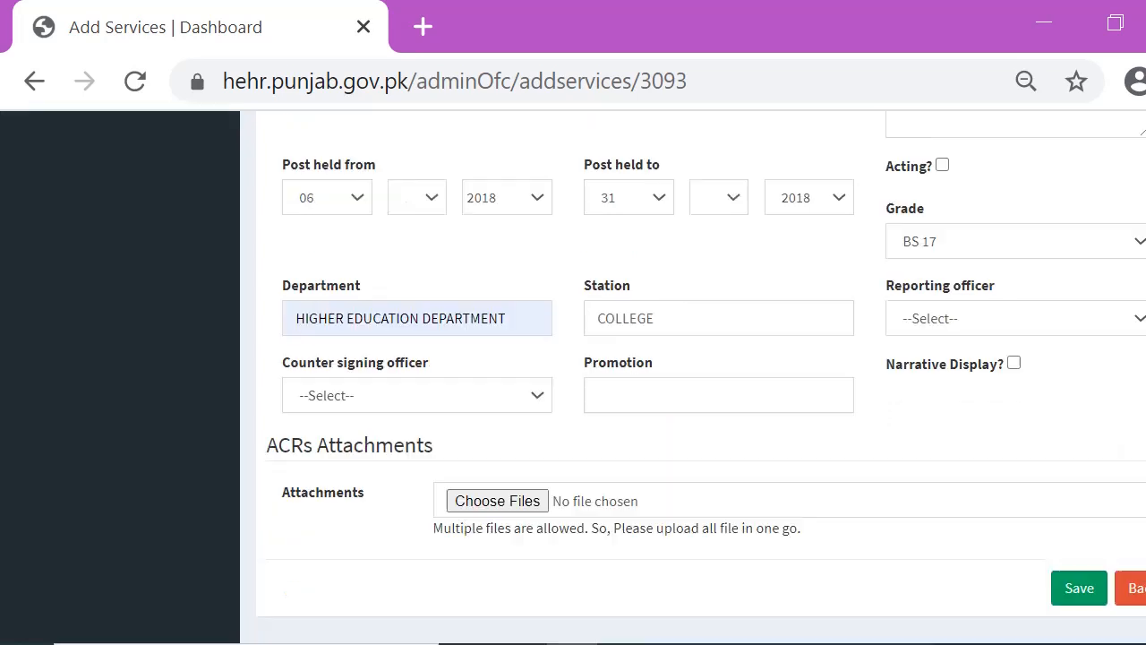
click(1013, 364)
click(991, 448)
click(987, 531)
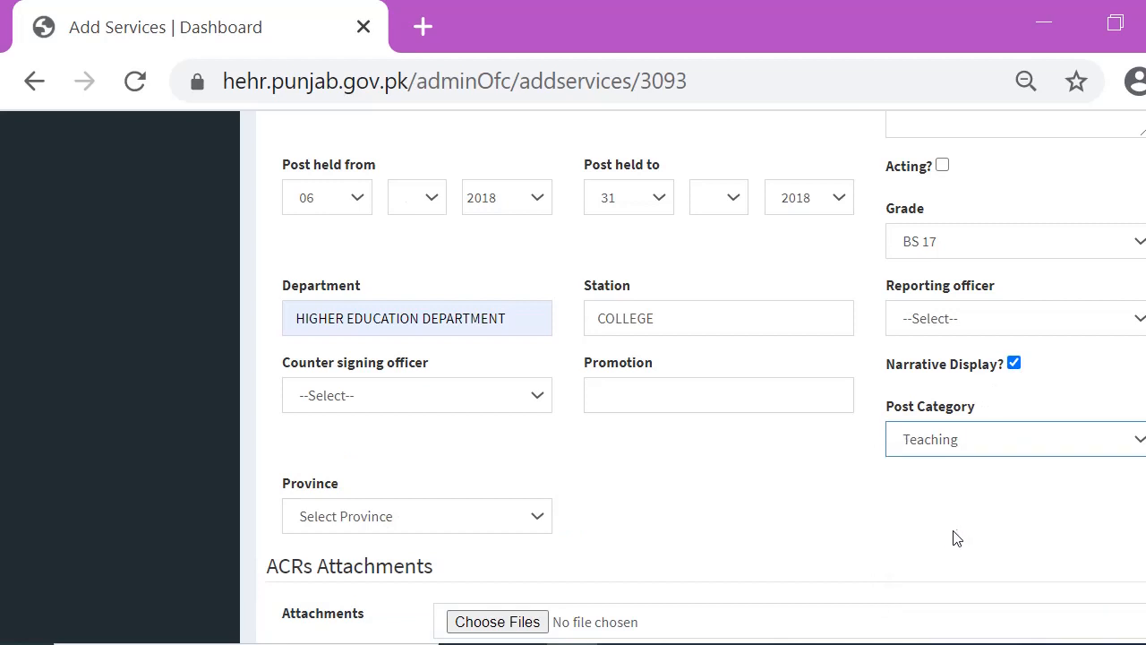
Set the Province to Punjab
click(450, 518)
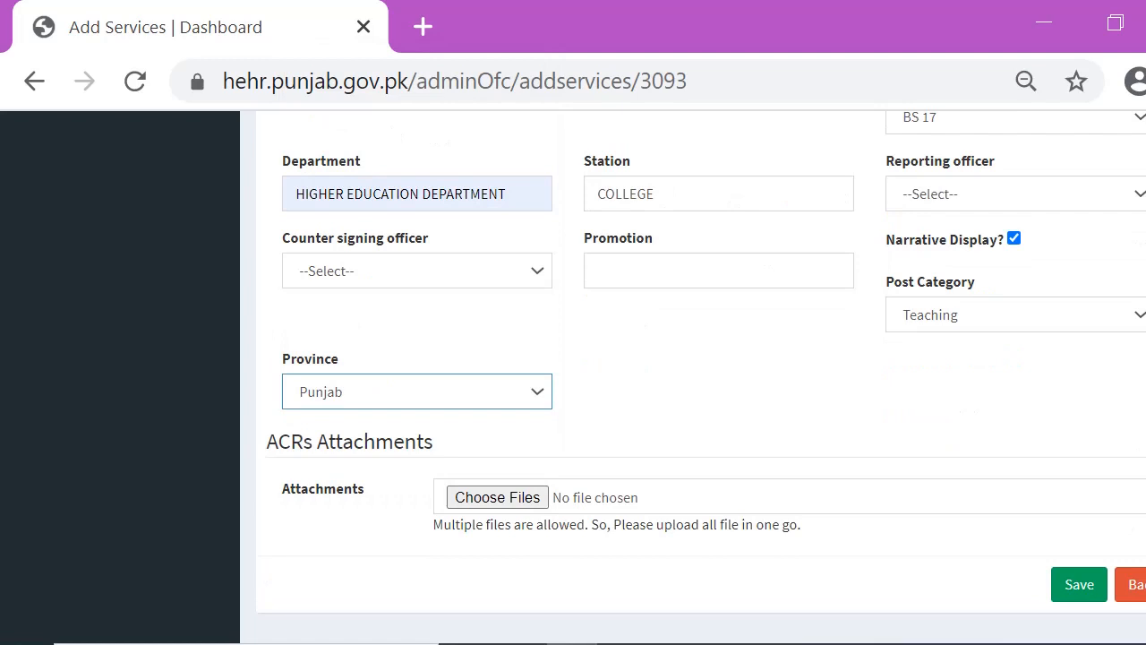
scroll(698, 376, up, 1)
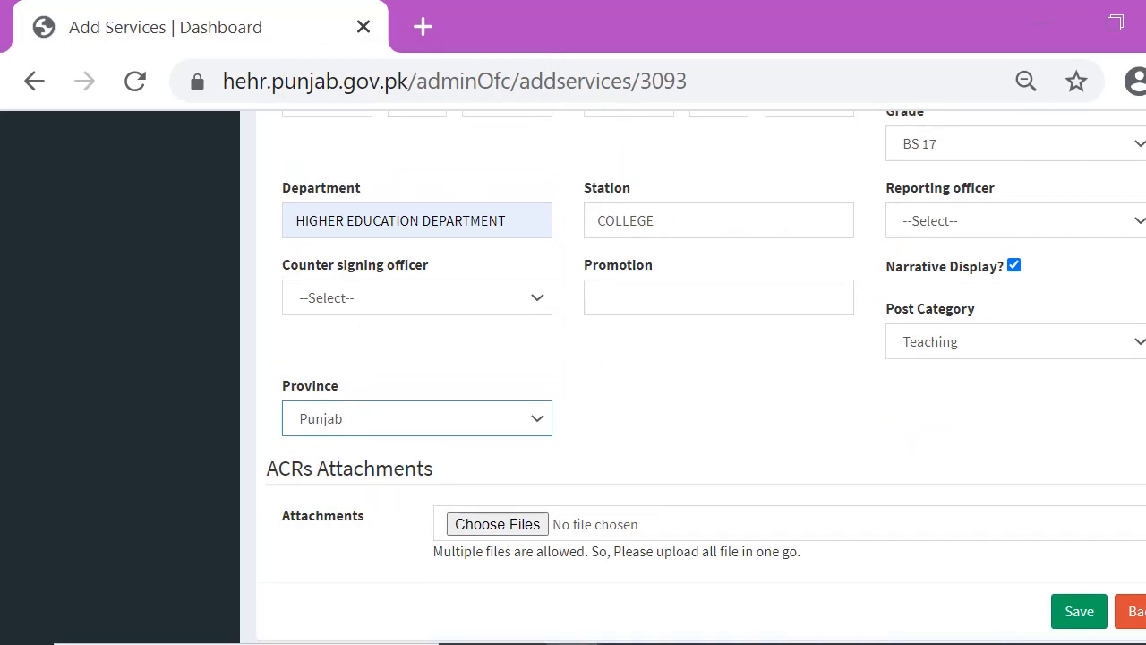
scroll(699, 376, down, 1)
scroll(698, 377, up, 1)
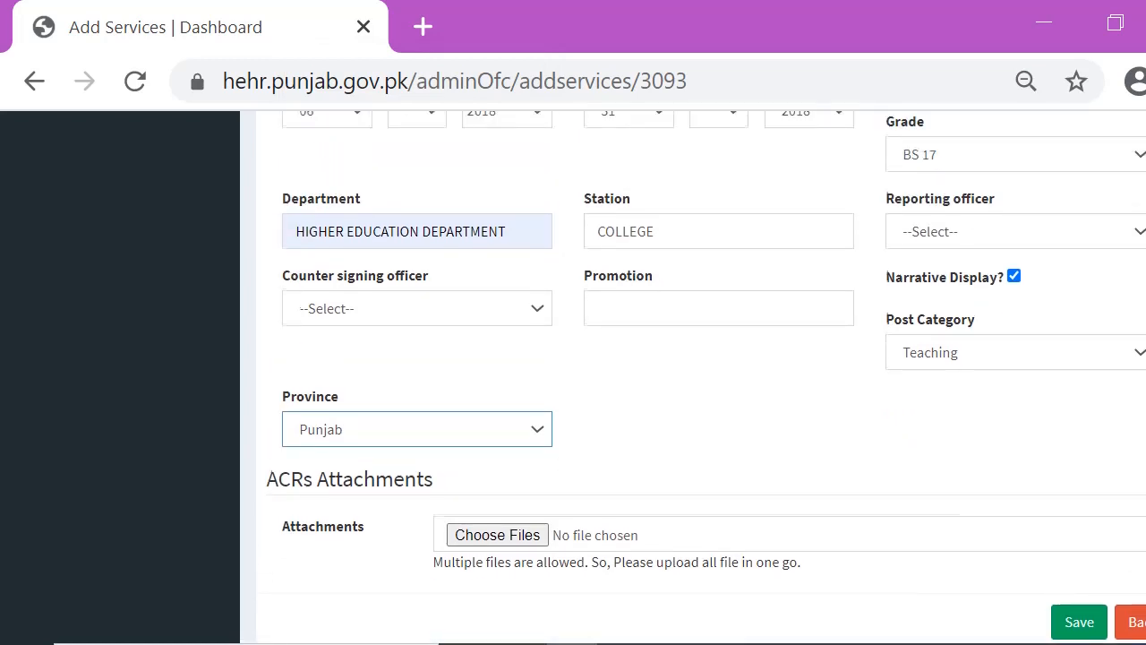
scroll(698, 376, down, 1)
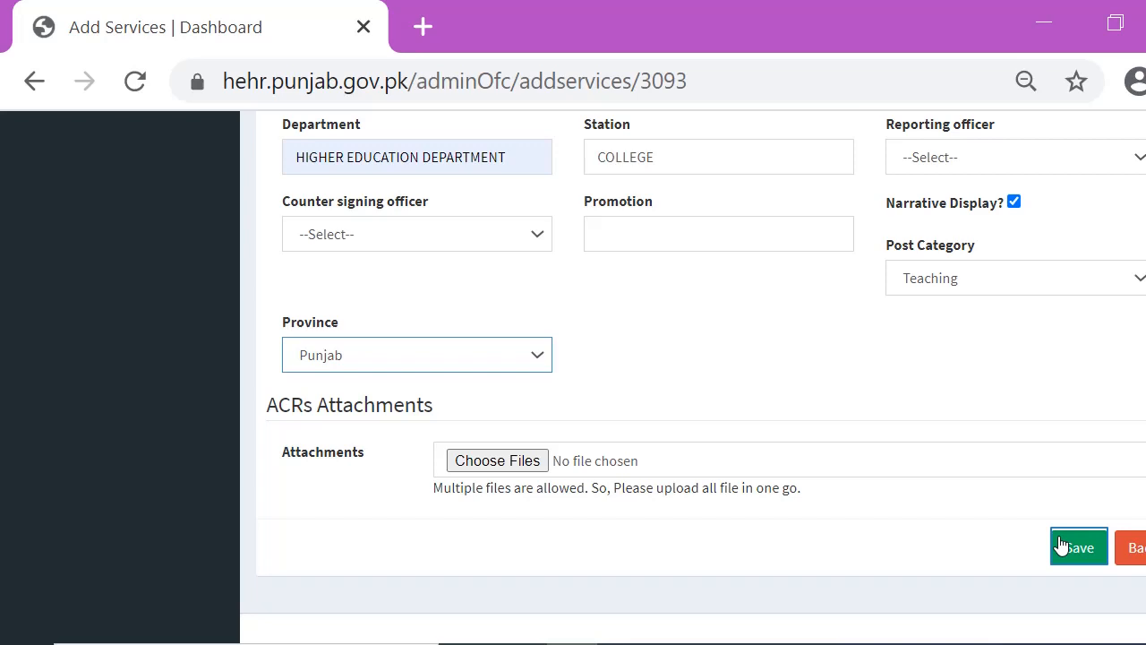
Save the 2018 lecturer service record and return to the officer's services list
click(1061, 546)
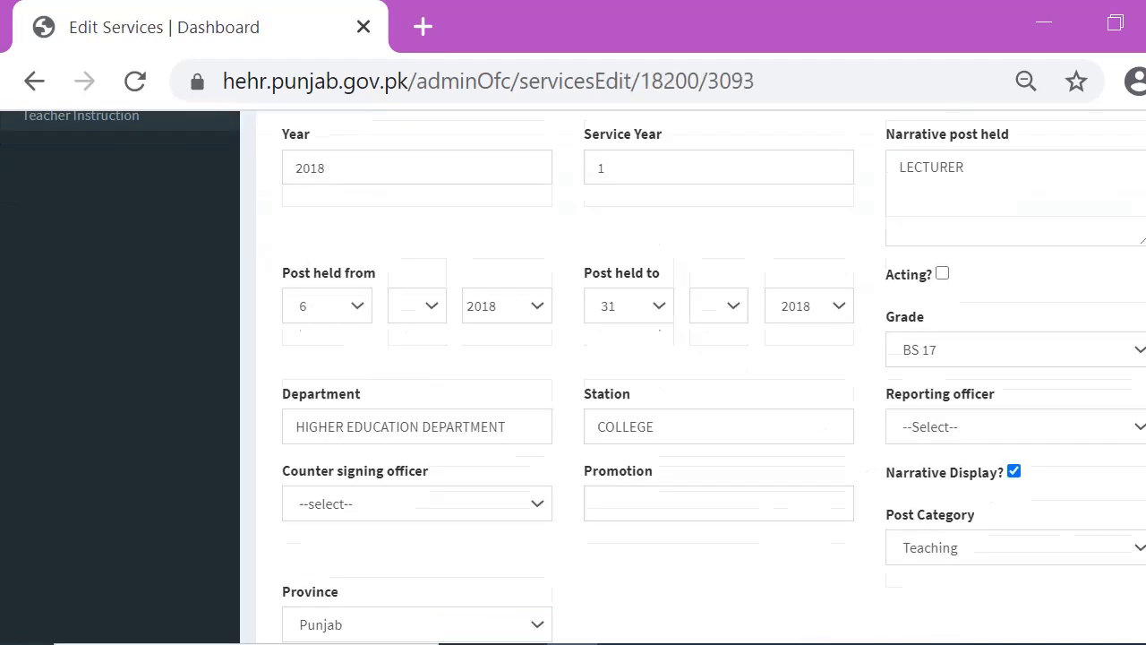
scroll(699, 359, down, 3)
click(1130, 547)
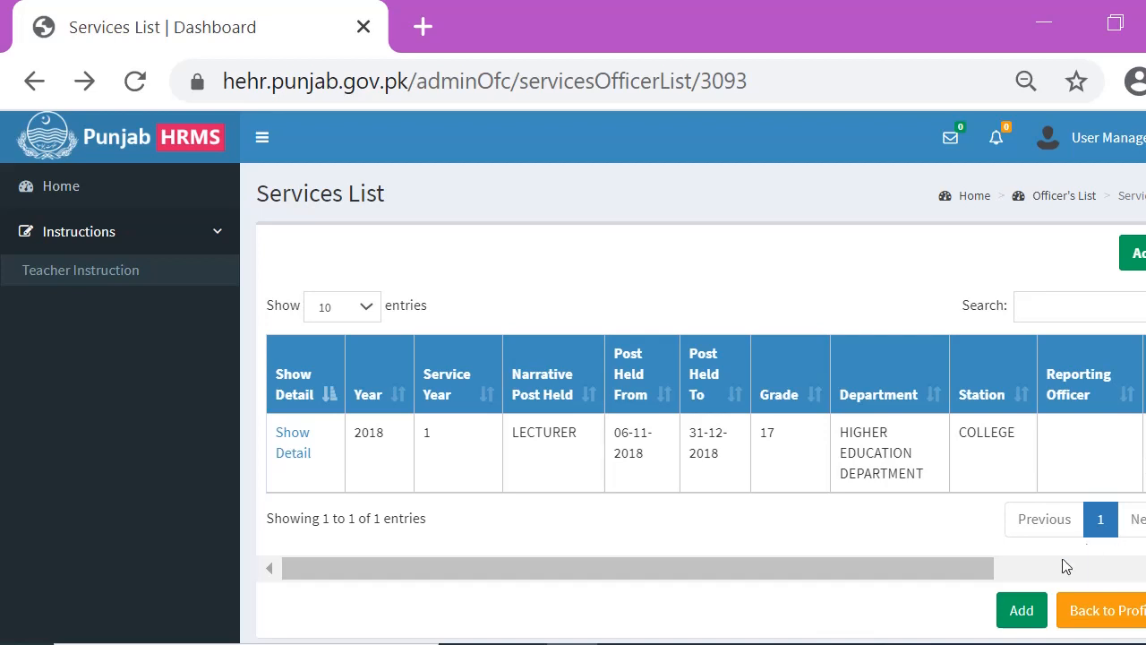
Add a new service record with Year 2019, Service Year 2 and Narrative post held LECTURER
click(1021, 608)
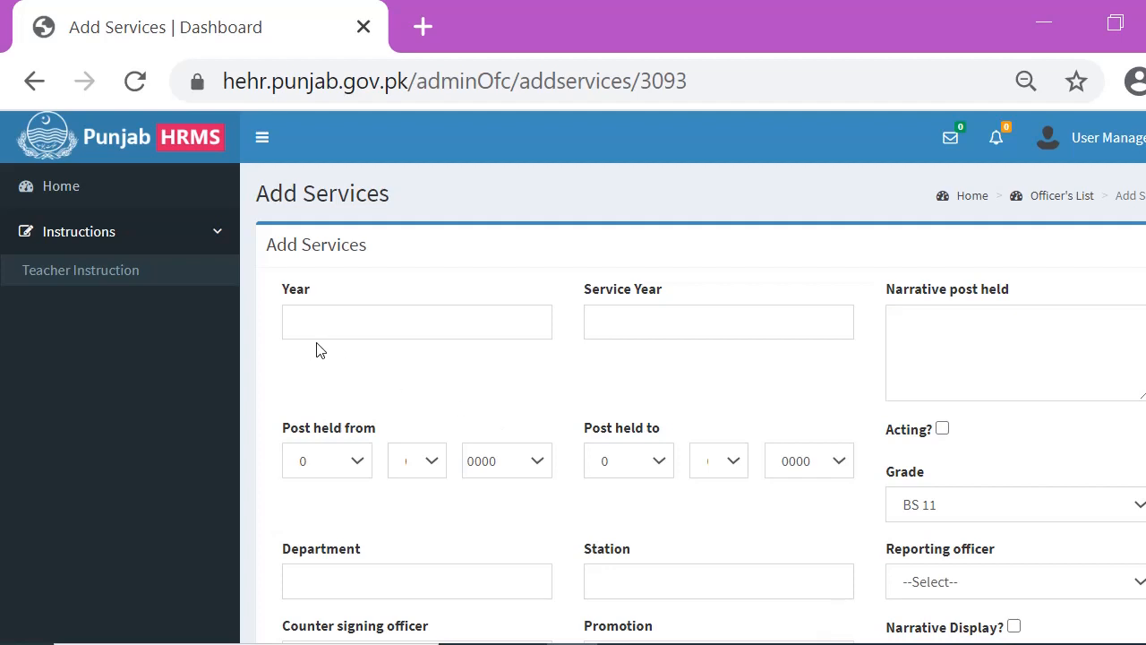
click(367, 339)
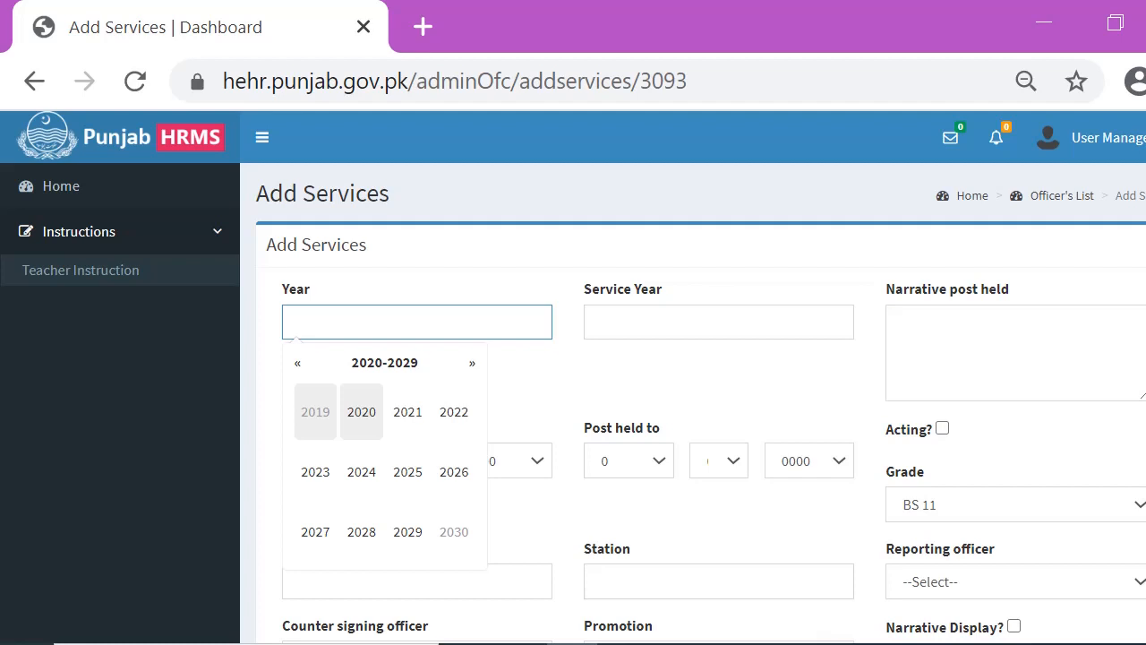
text(2019)
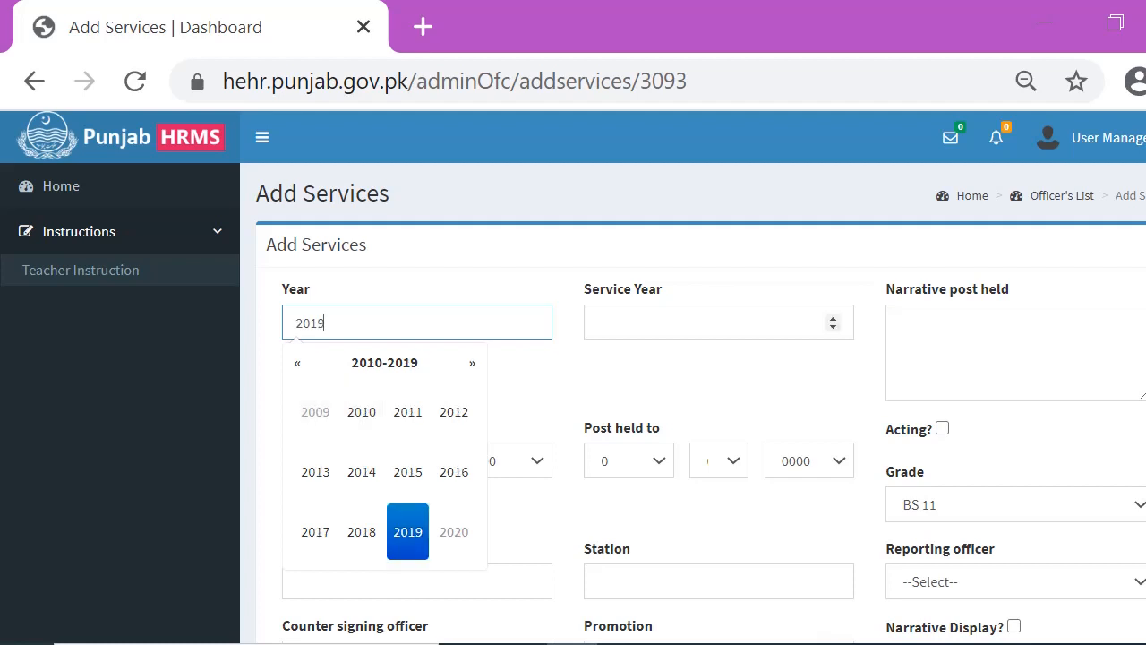
key(Tab)
text(2)
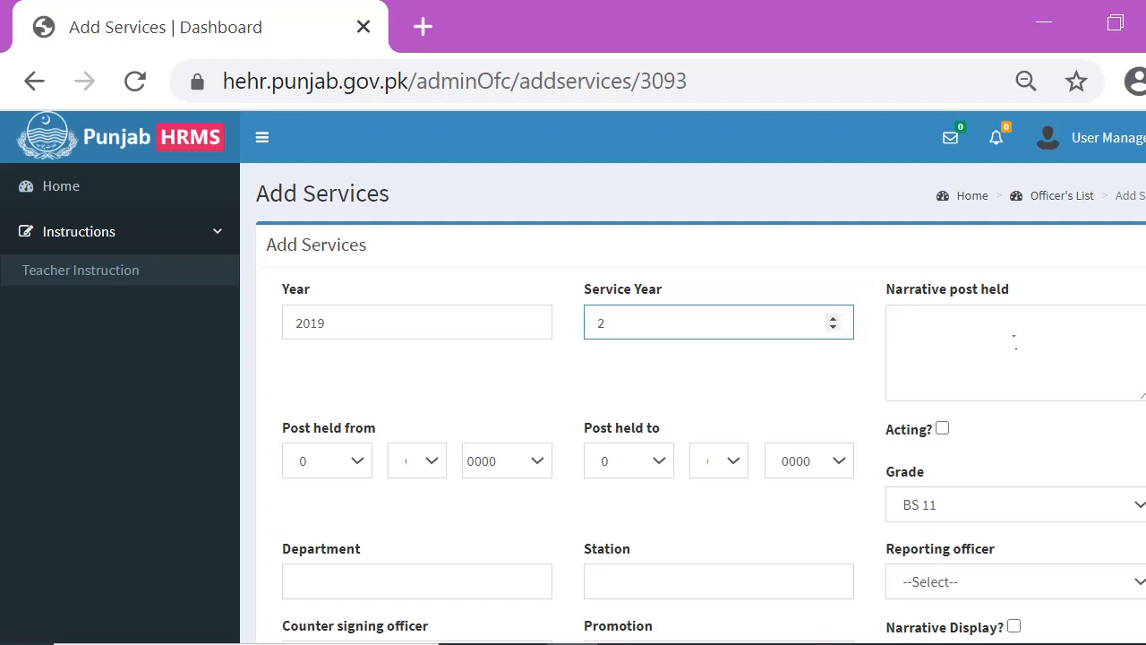
click(1014, 340)
text(LECTURER)
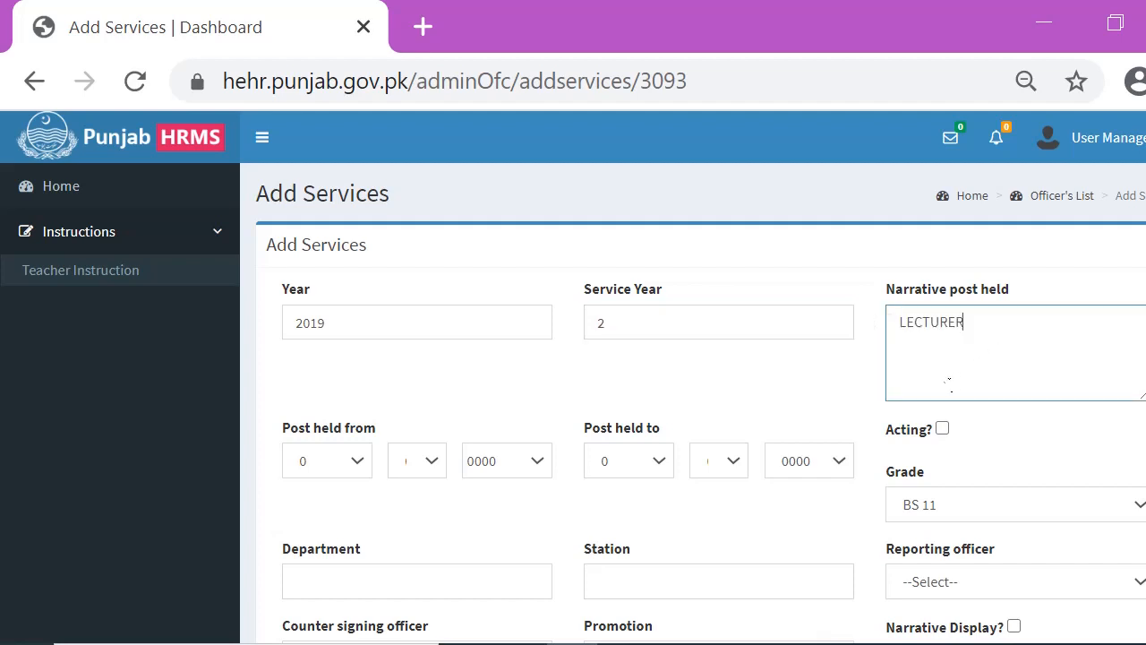
Set the Post held from date to 01-01-2019
click(358, 461)
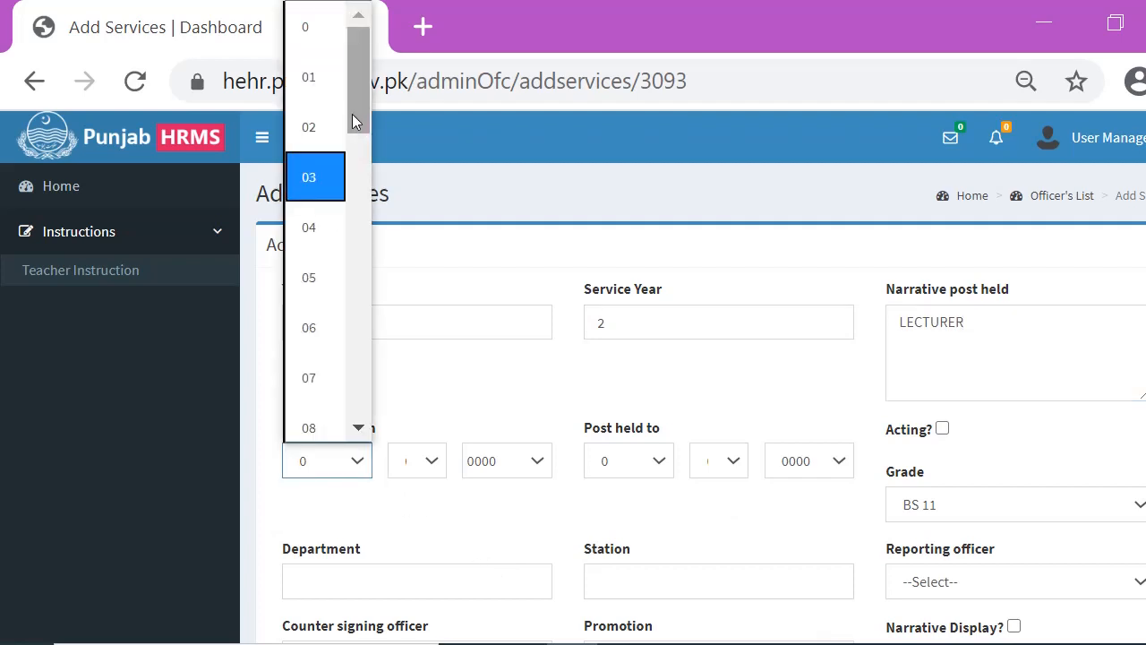
click(317, 80)
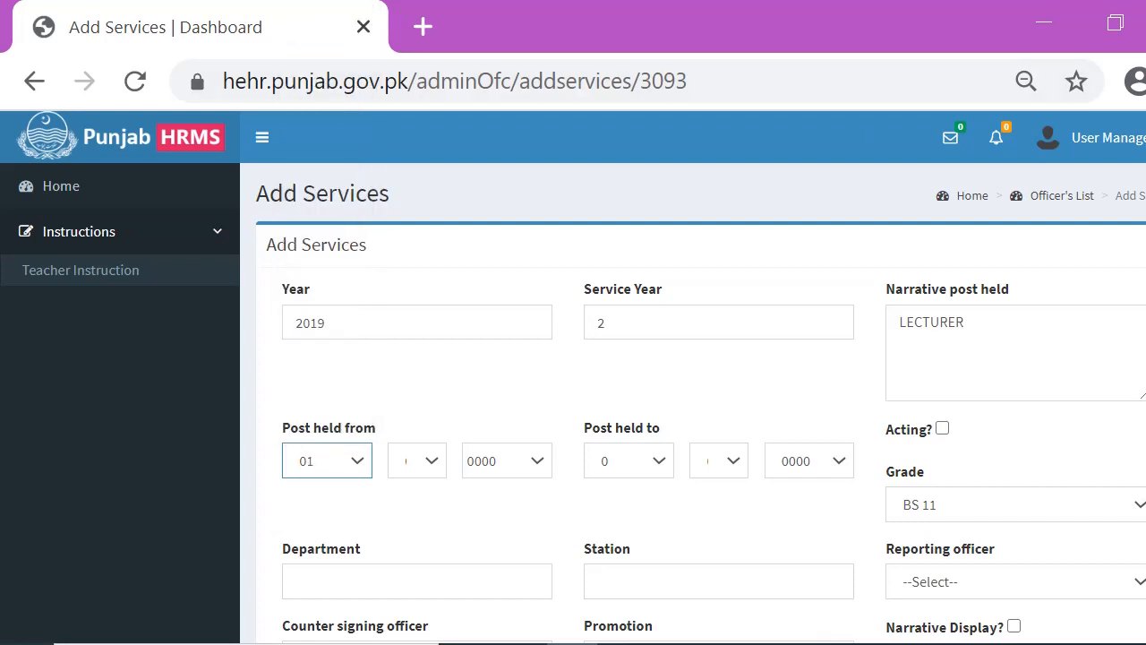
click(416, 460)
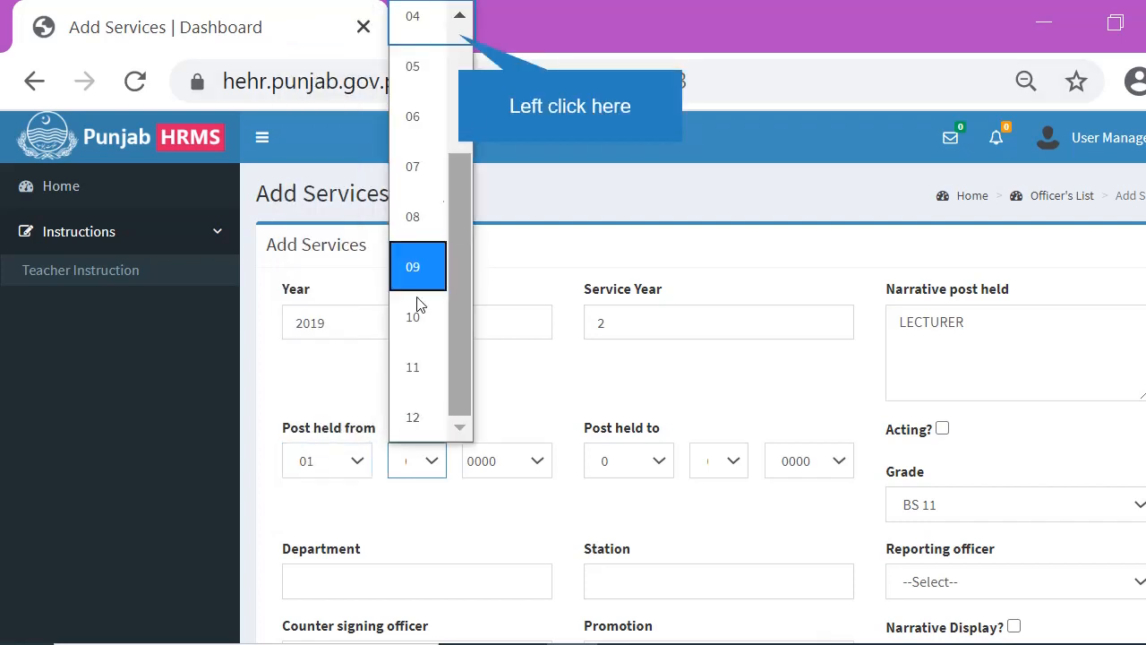
click(460, 34)
click(417, 378)
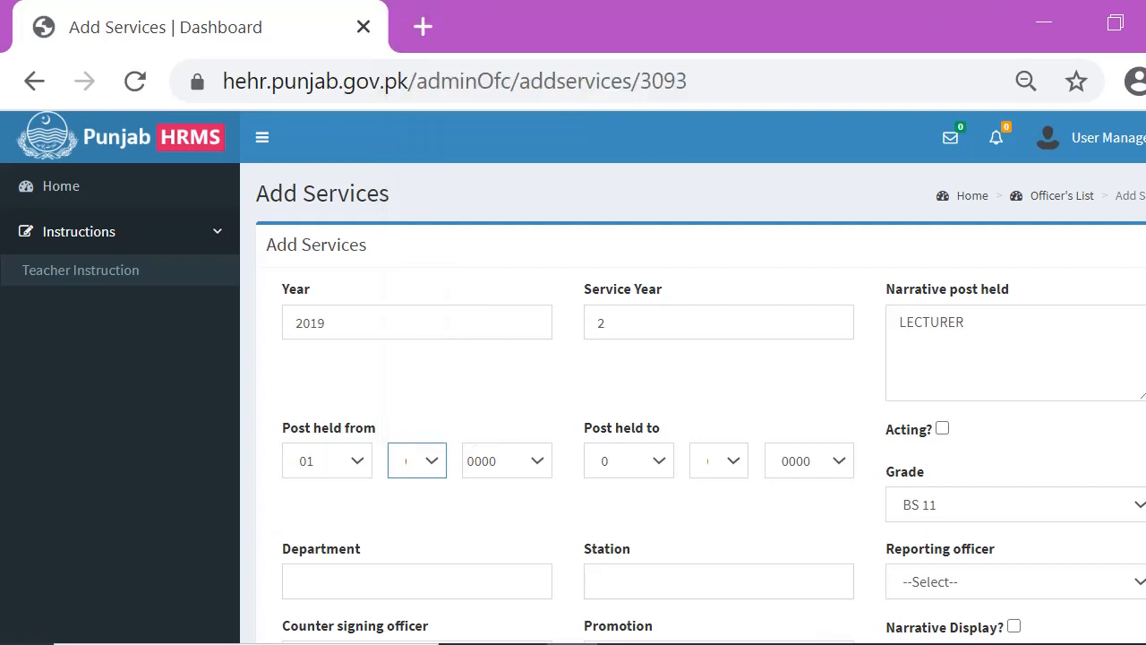
click(534, 460)
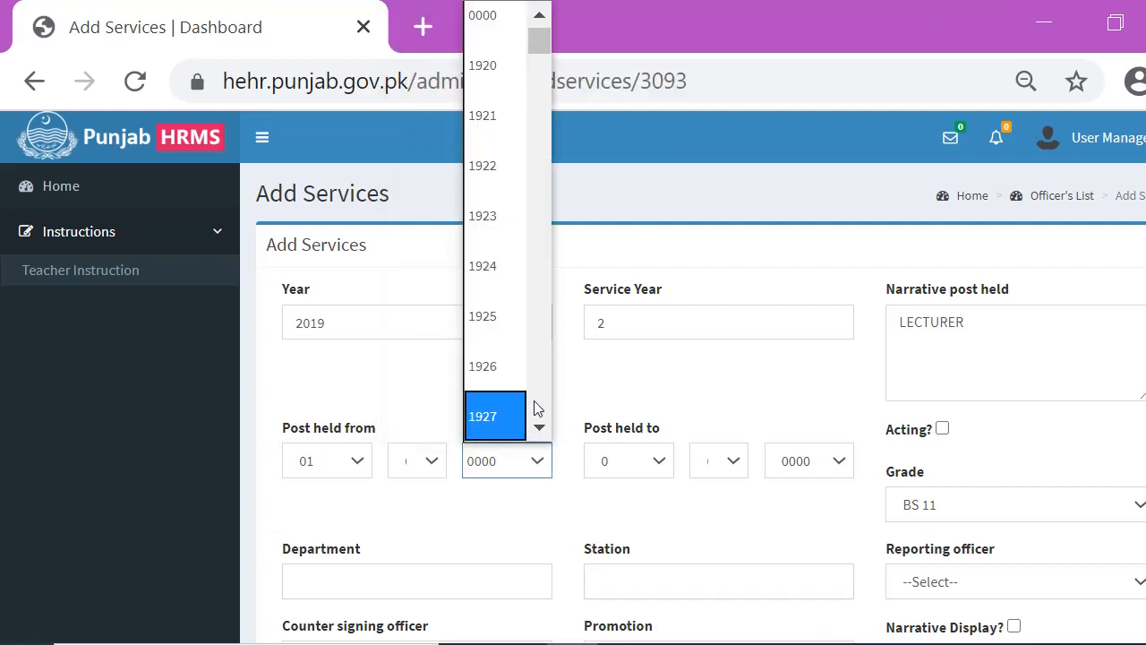
scroll(535, 402, down, 5)
scroll(540, 405, down, 10)
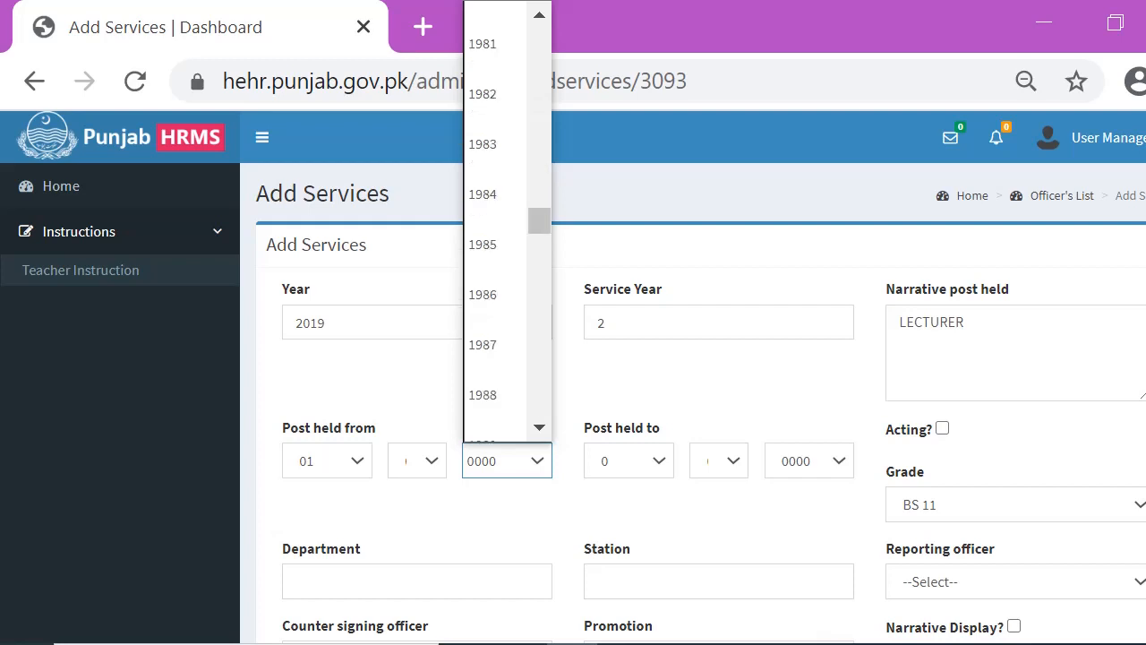
scroll(540, 405, down, 5)
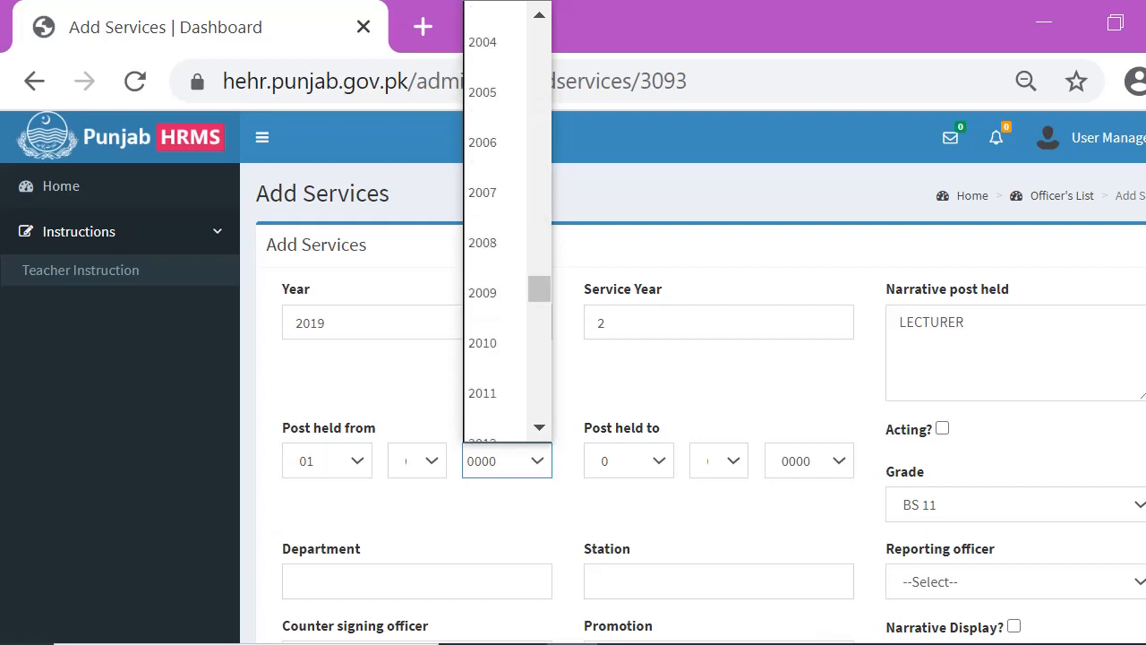
click(518, 413)
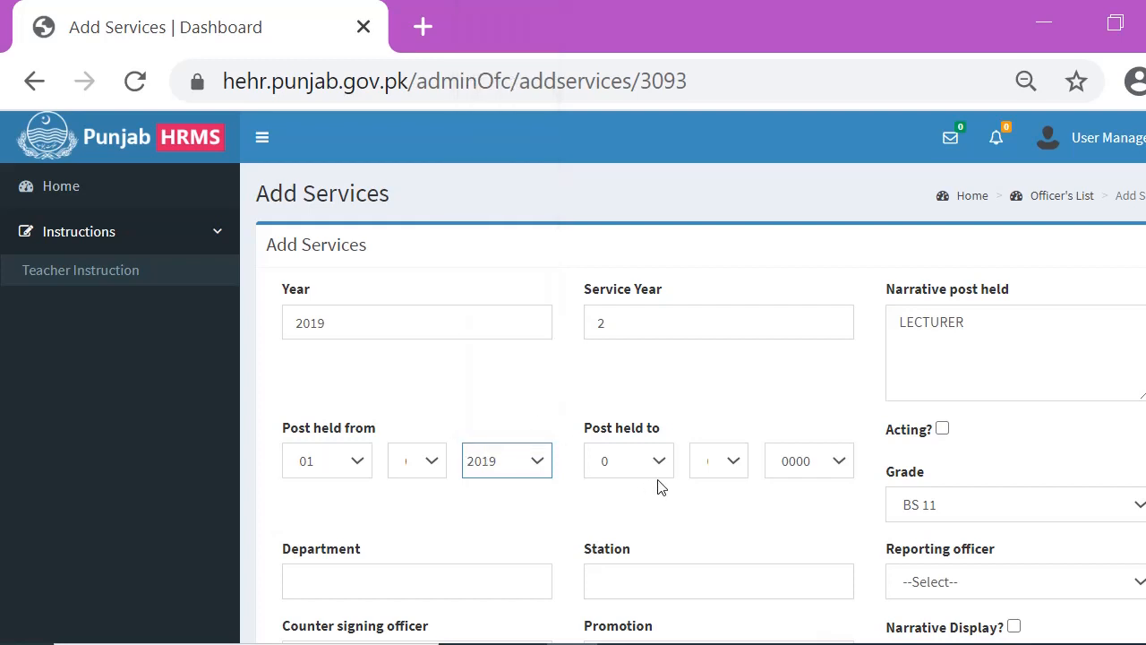
Set the Post held to date to 17-02-2019
click(657, 459)
click(660, 409)
click(660, 403)
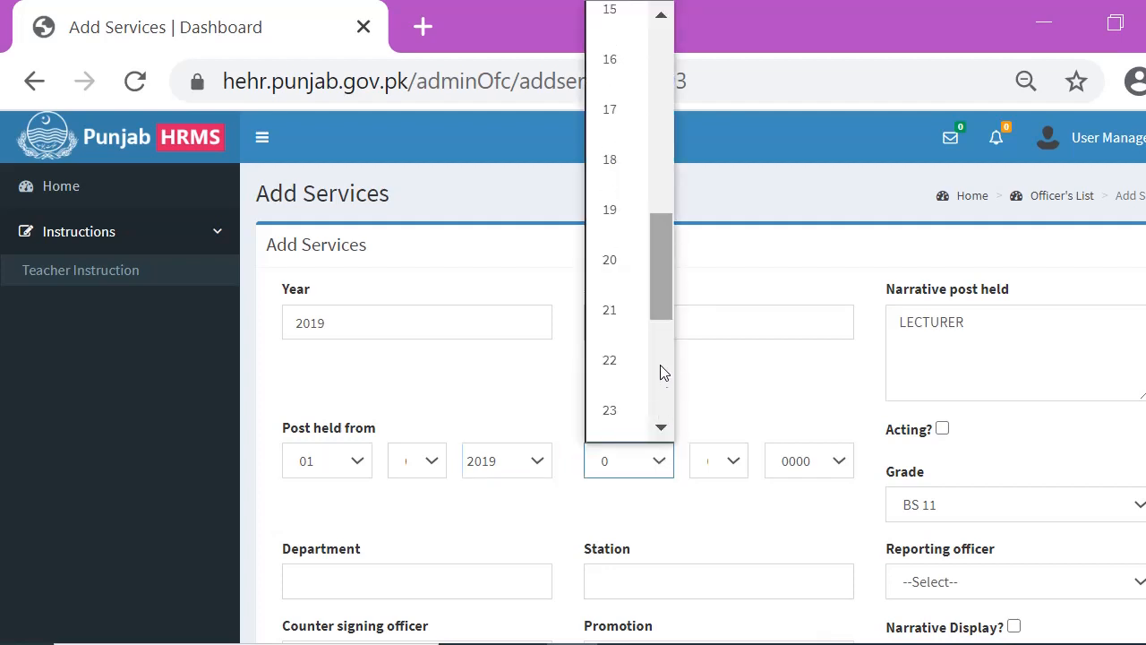
click(622, 134)
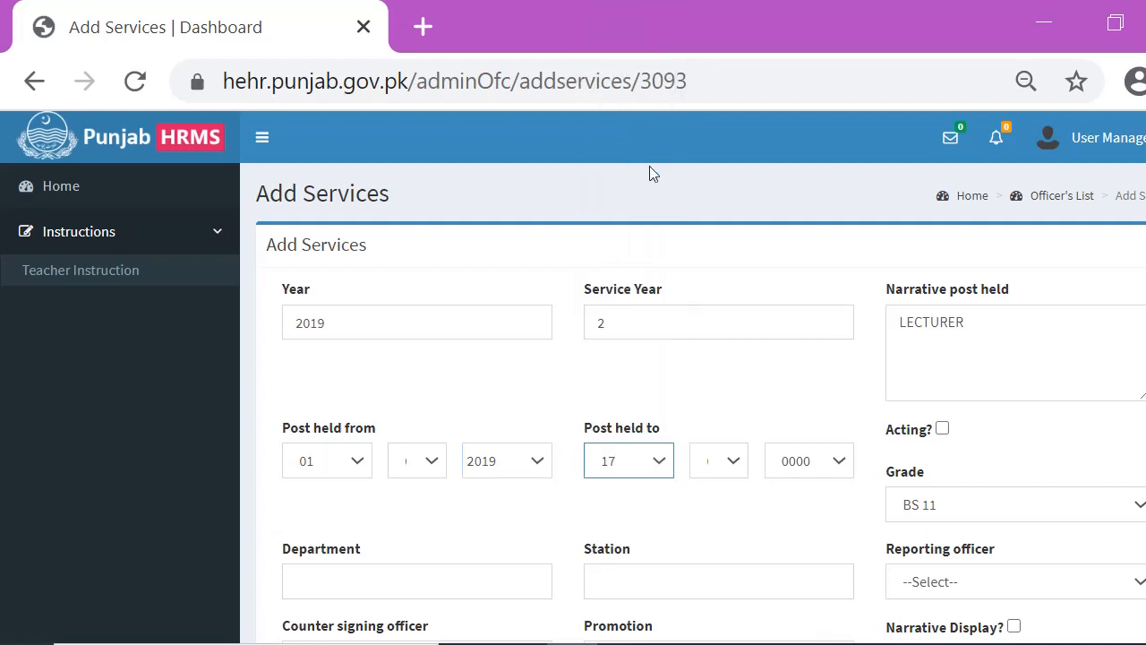
click(718, 460)
click(705, 72)
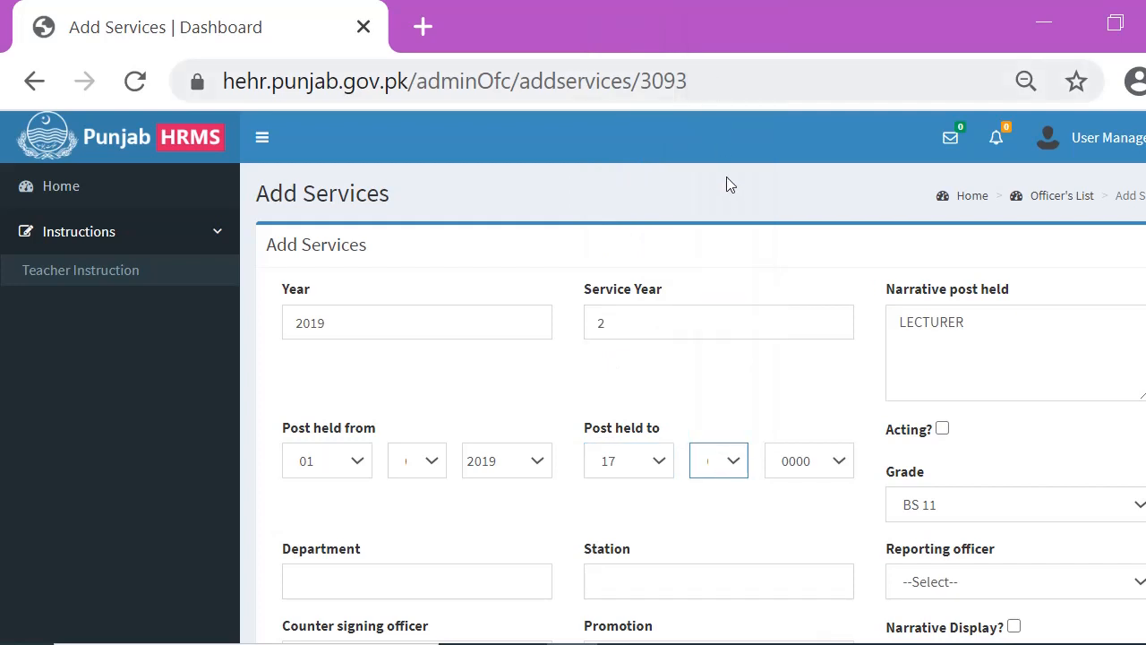
click(824, 457)
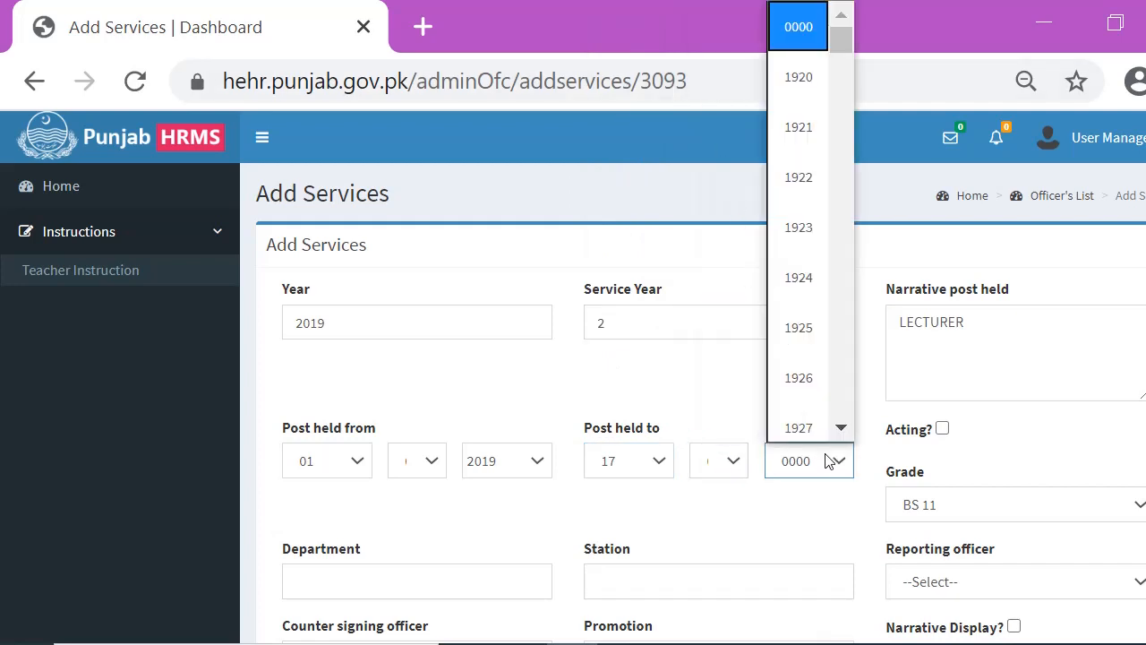
click(841, 410)
scroll(841, 415, down, 10)
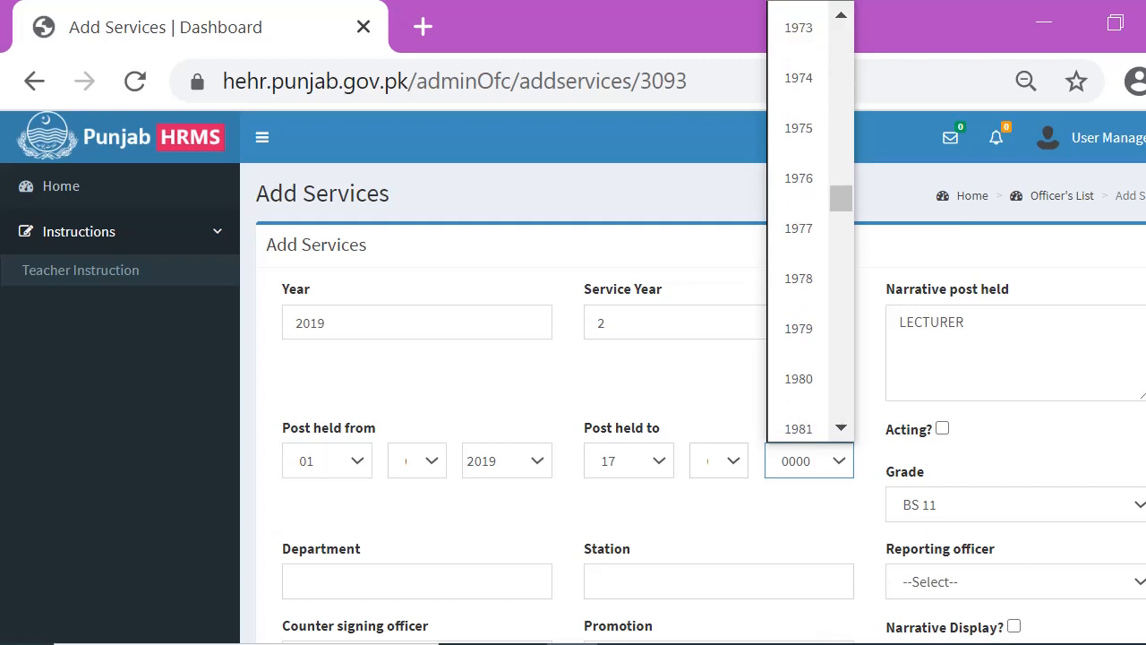
scroll(797, 409, down, 15)
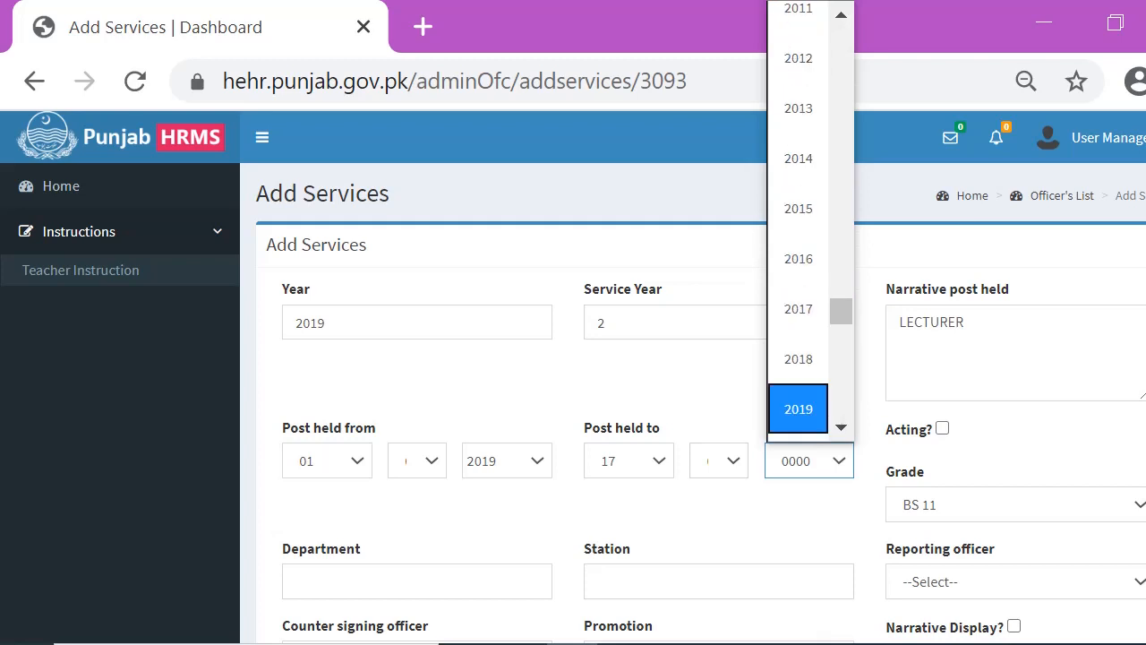
click(798, 408)
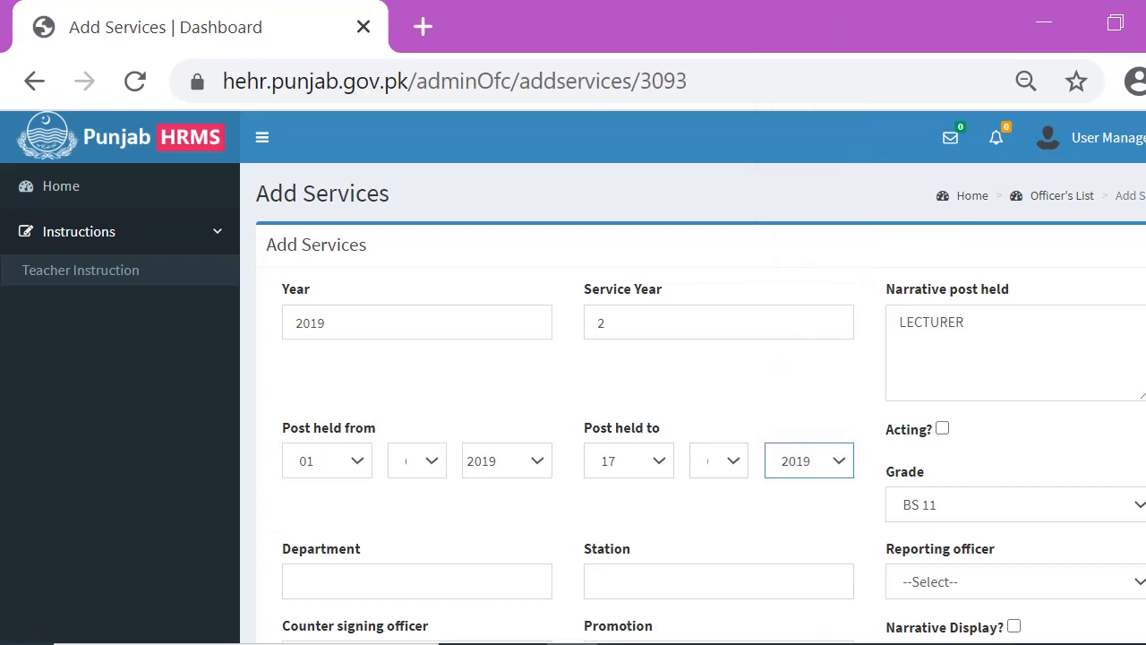
Set the Grade to BS 17 and pick HIGHER EDUCATION DEPARTMENT as the Department
click(1017, 504)
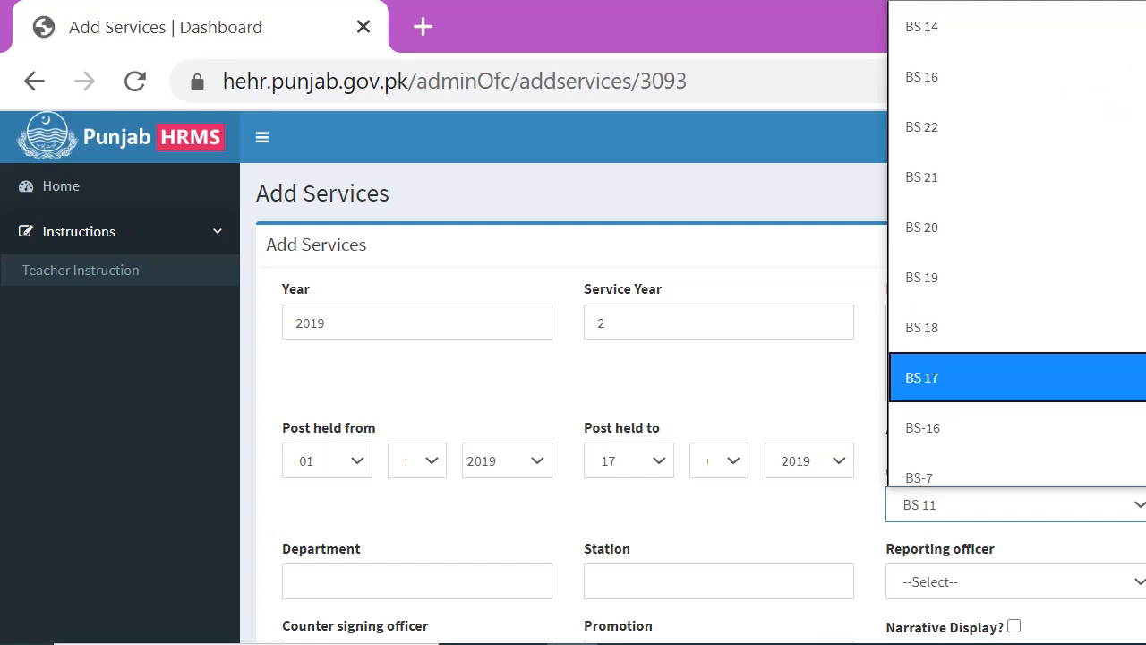
key(Tab)
key(Down)
key(Down)
key(Tab)
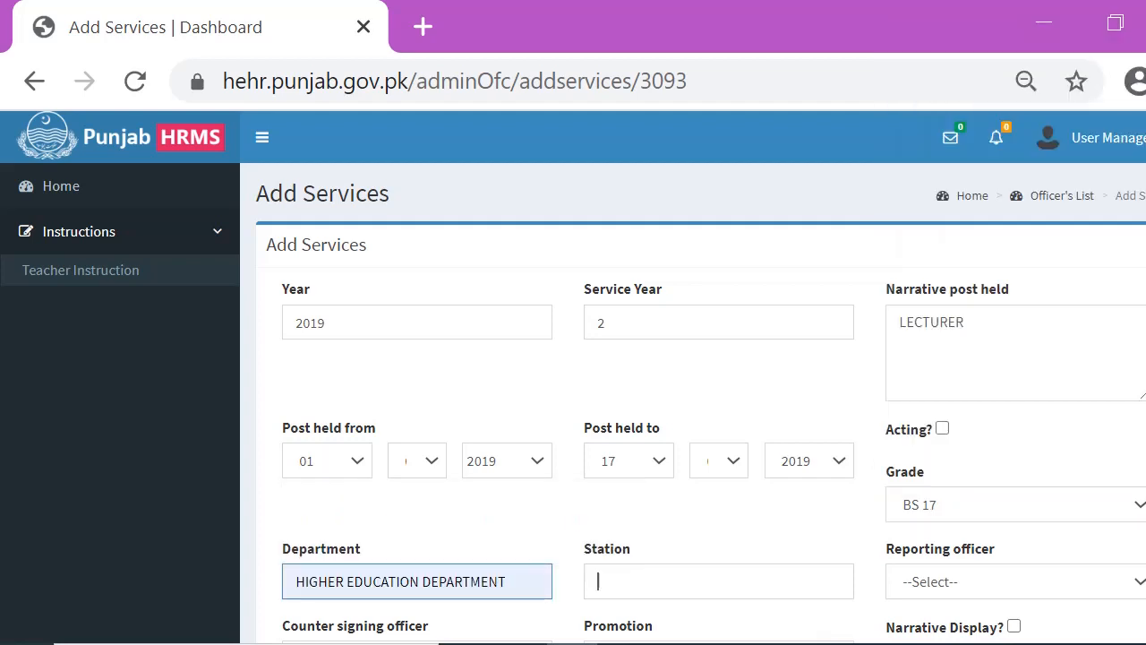
Enter COLLEGE as the Station
text(COL)
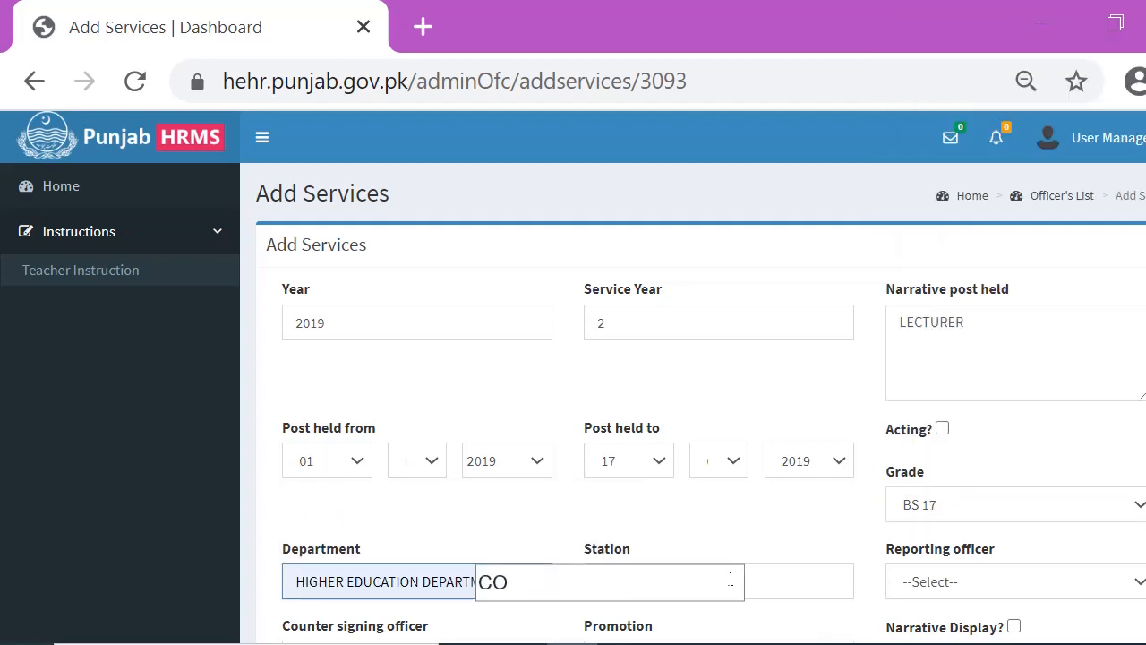
text(EGE)
scroll(693, 376, down, 3)
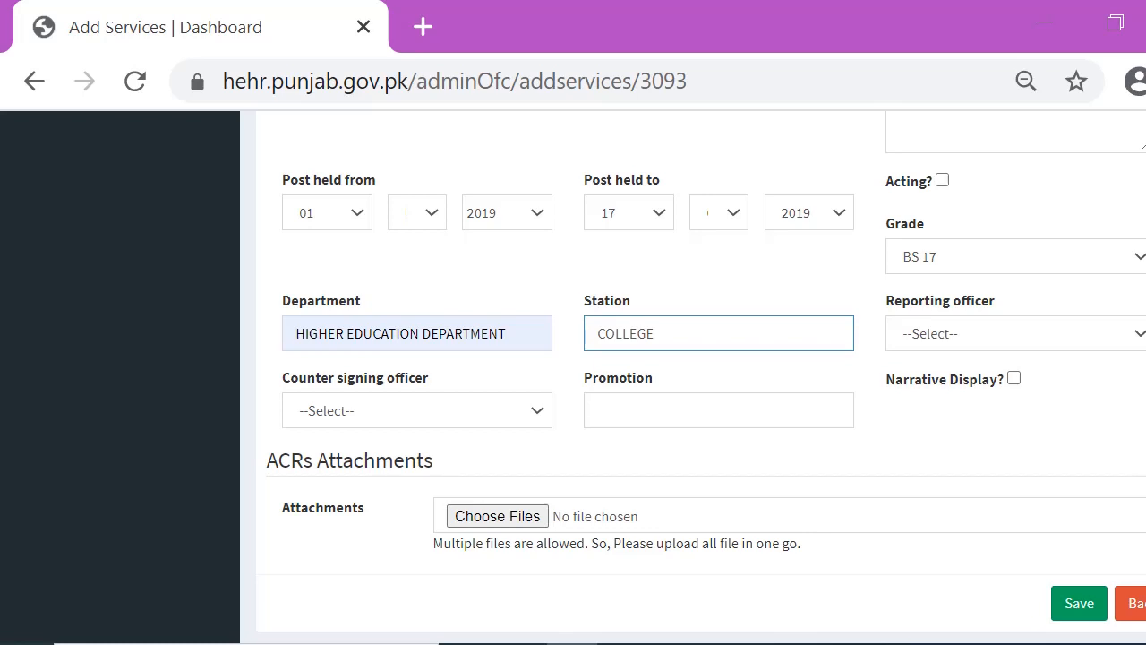
Enable Narrative Display and set the Post Category to Teaching
click(1013, 378)
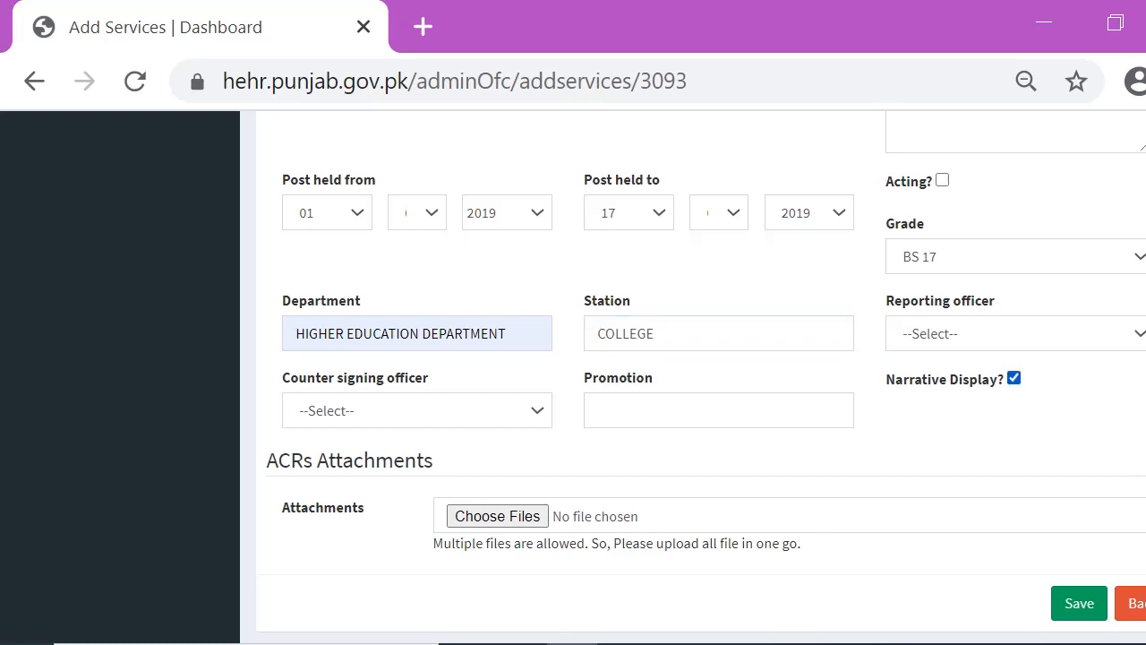
click(1015, 454)
click(931, 547)
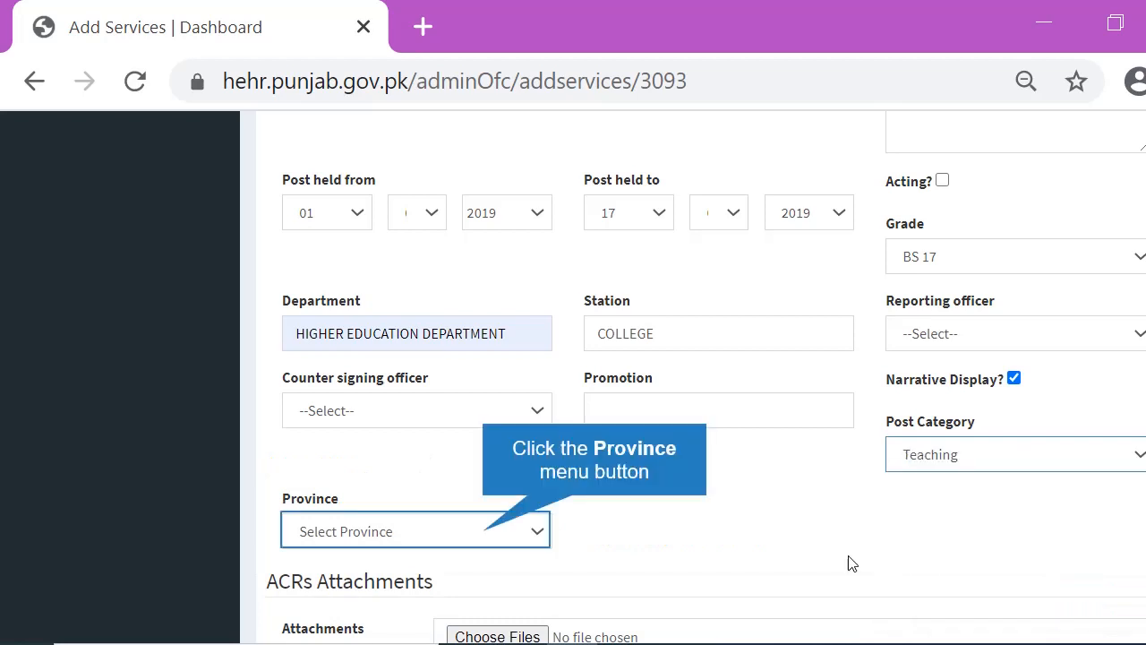
Set the Province to Punjab and save the 2019 service record
click(491, 542)
click(413, 138)
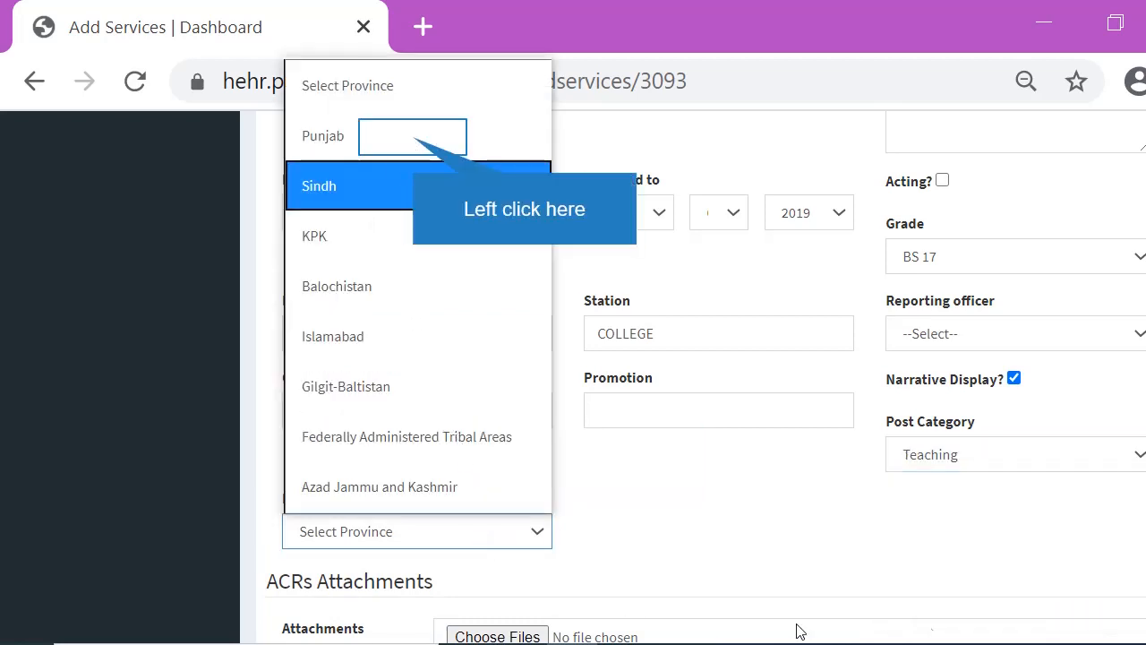
scroll(693, 376, down, 2)
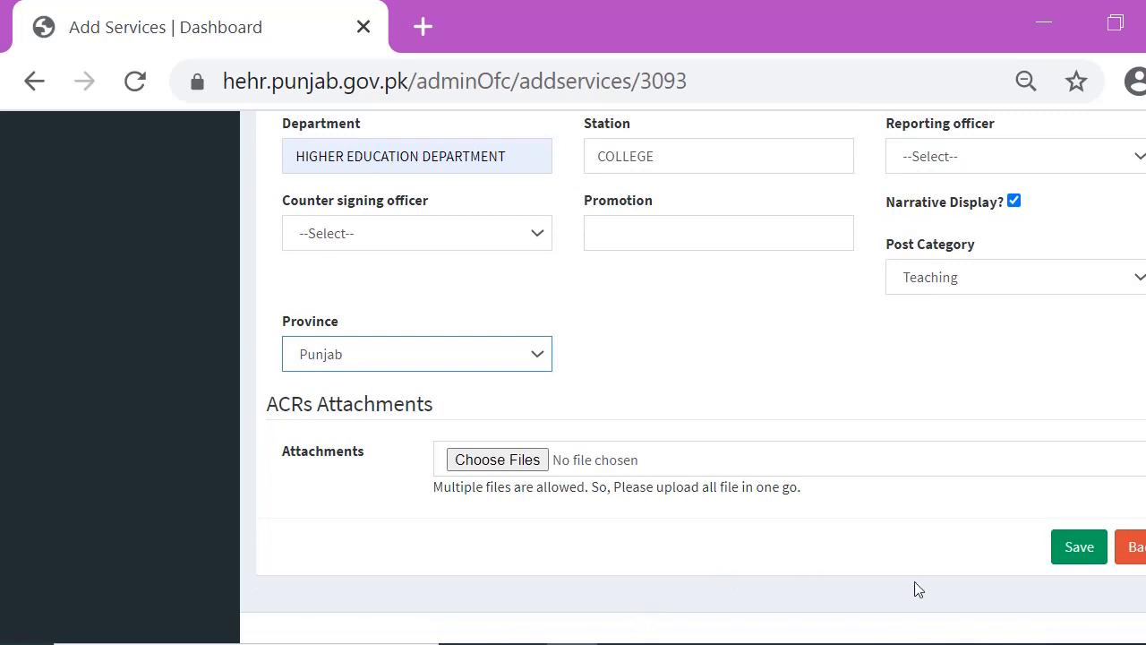
click(1078, 547)
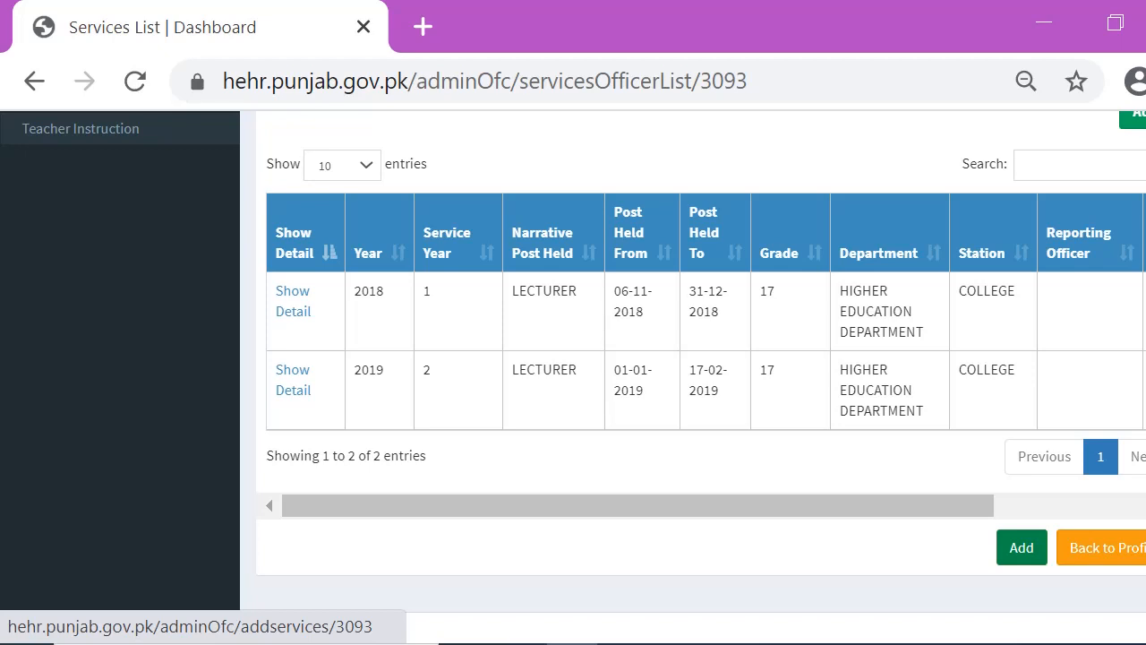
Start a new service record with Year 2019, Service Year 2 and LECTURER as the narrative post held
click(1022, 547)
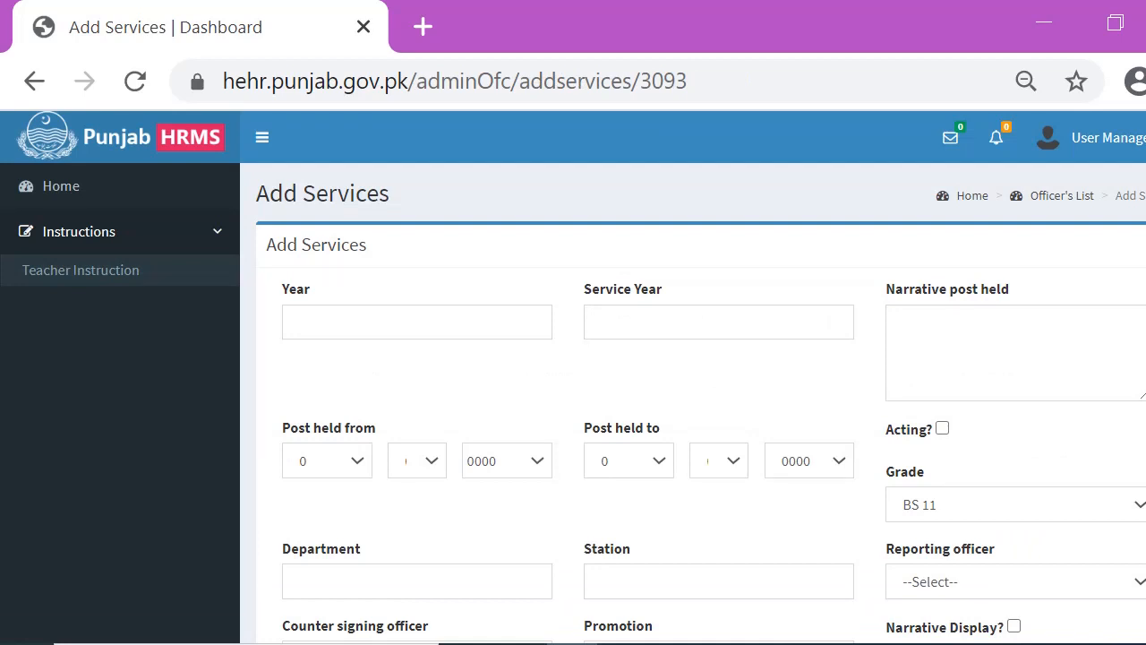
click(349, 323)
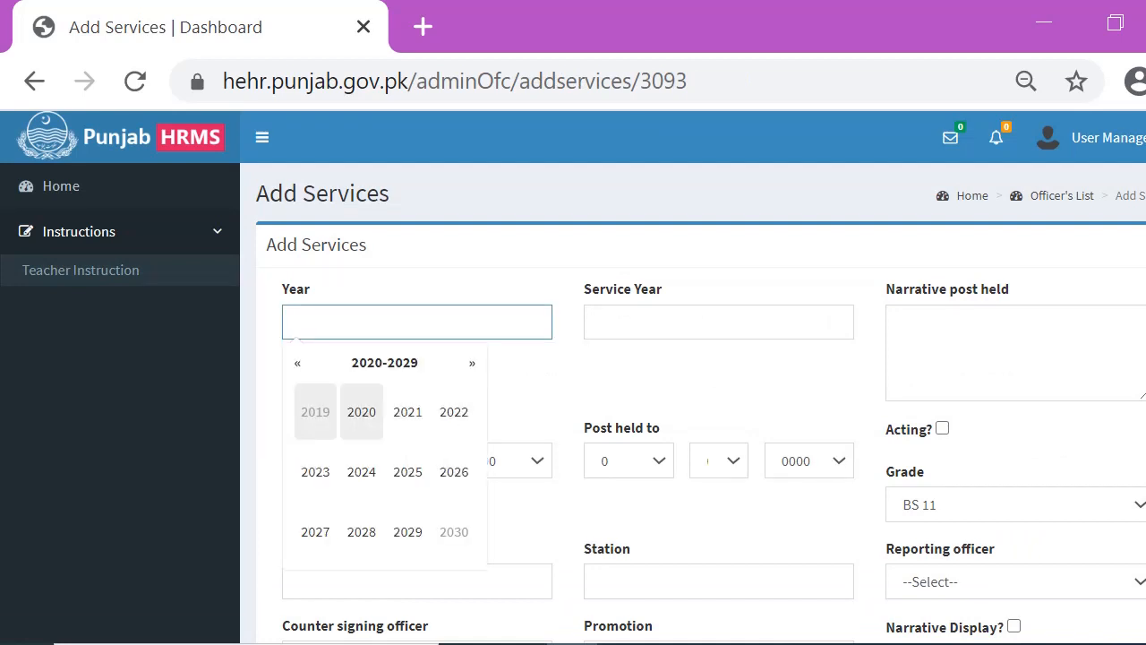
text(2019)
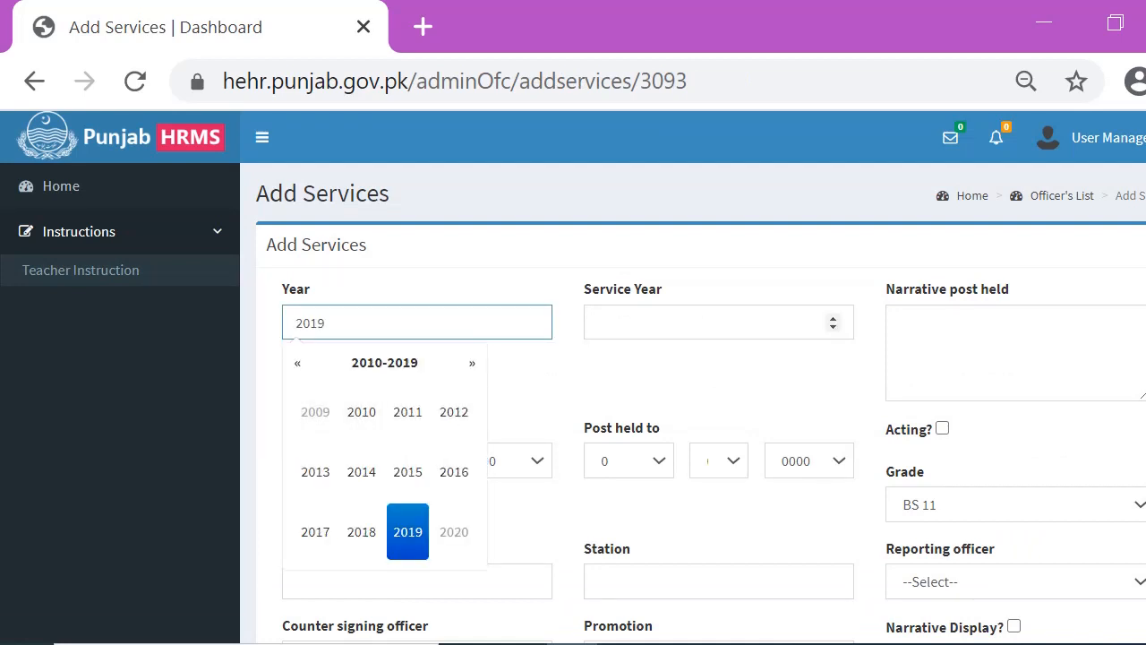
click(833, 318)
text(2)
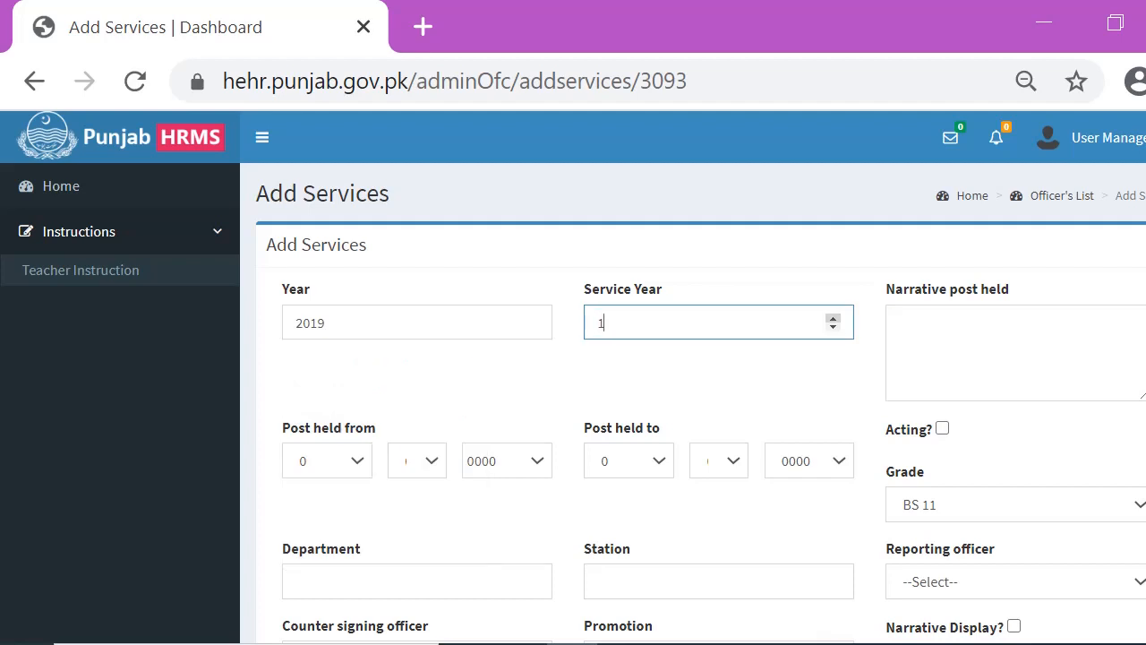
key(Tab)
text(L)
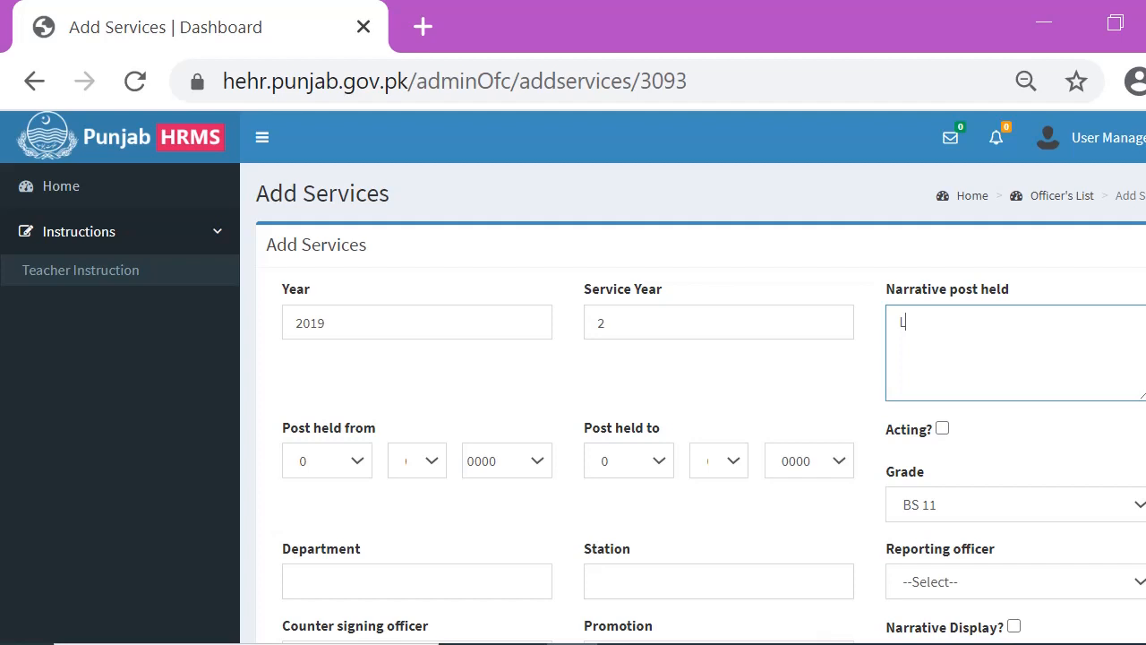
text(ECTURER)
Set the Post held from date to day 18 and year 2019
click(328, 460)
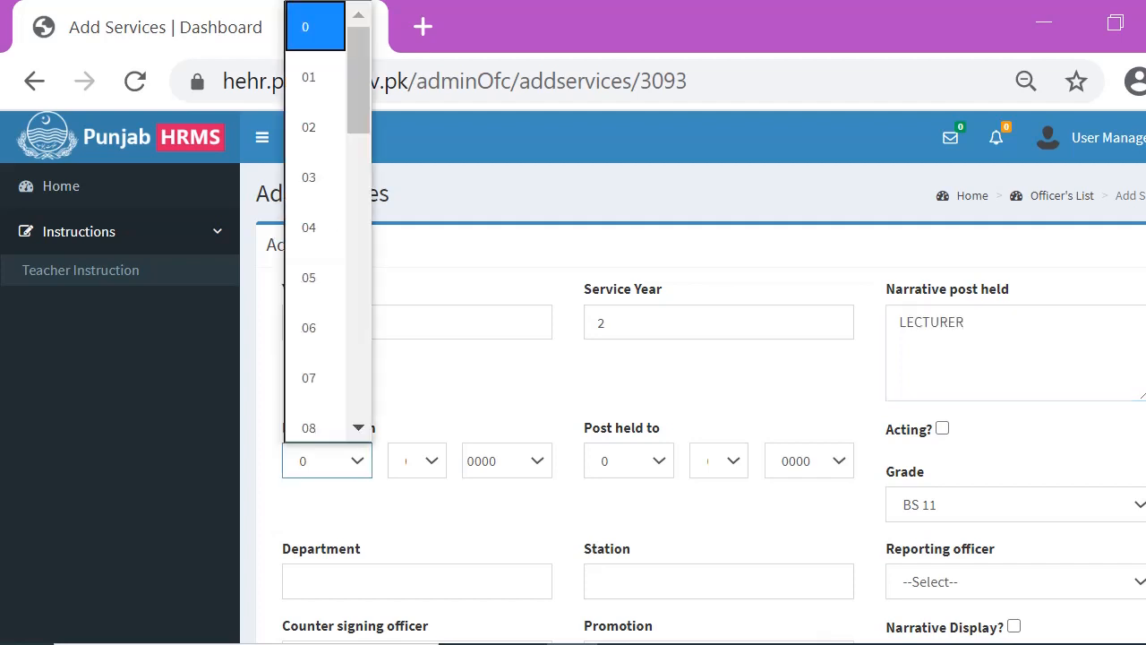
text(18)
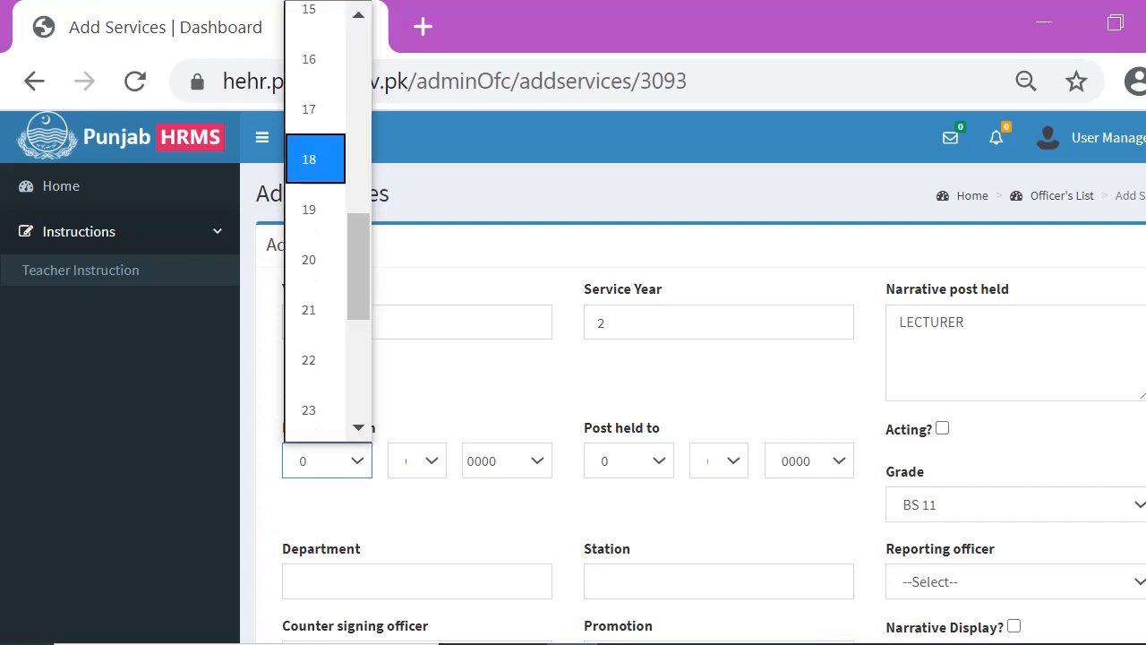
key(Return)
click(418, 460)
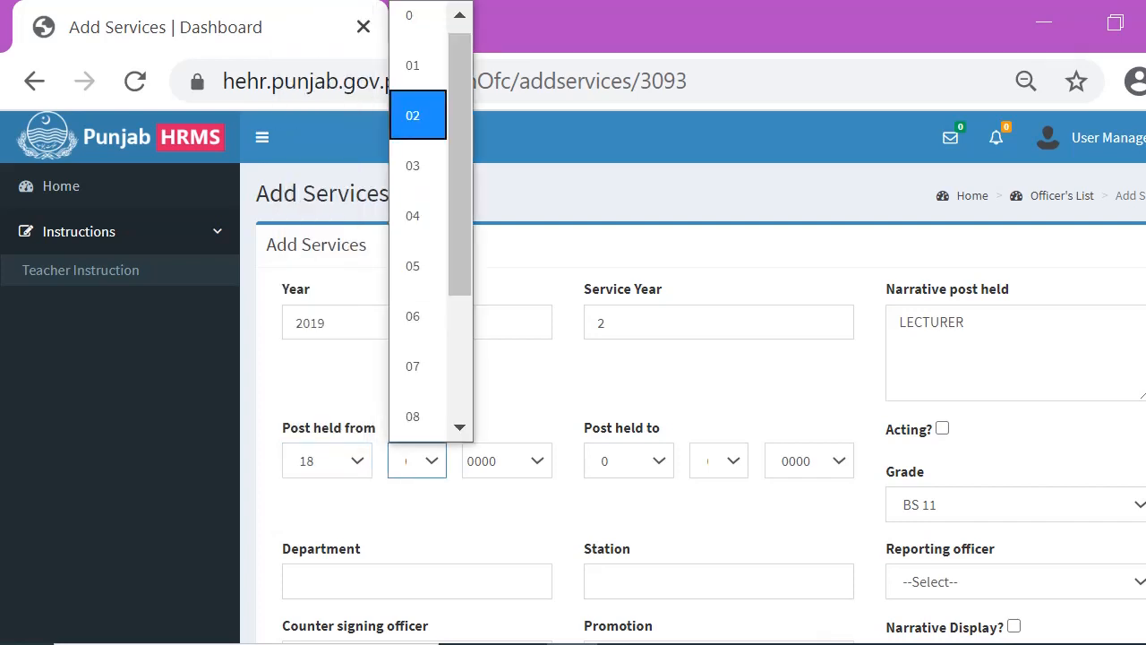
key(Escape)
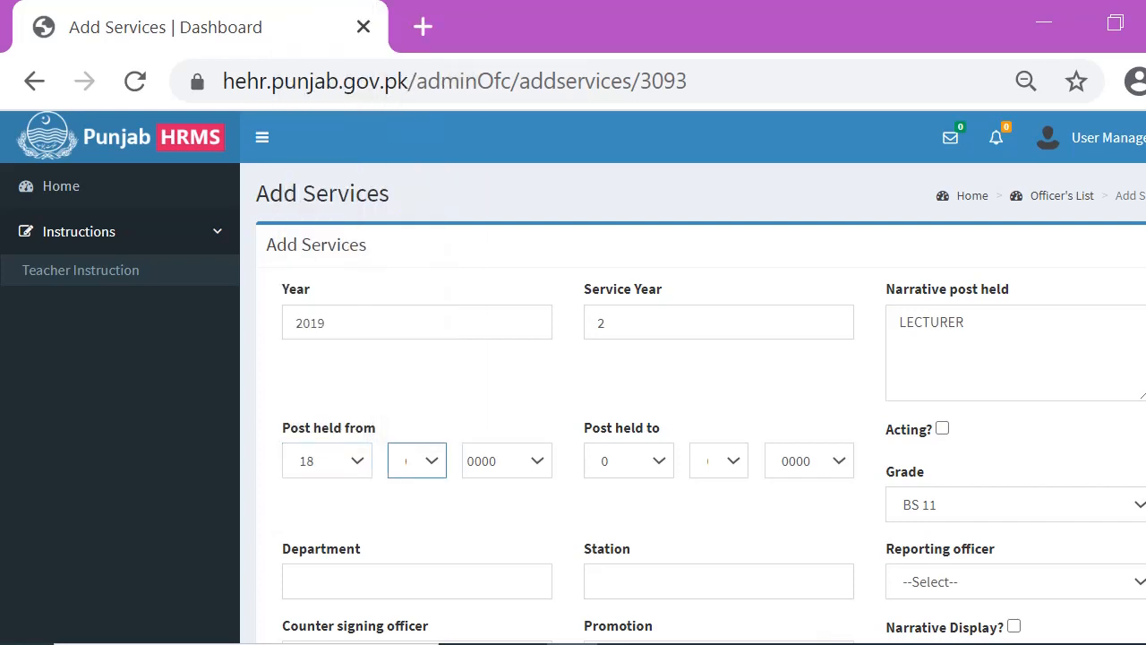
click(506, 460)
scroll(495, 224, down, 4)
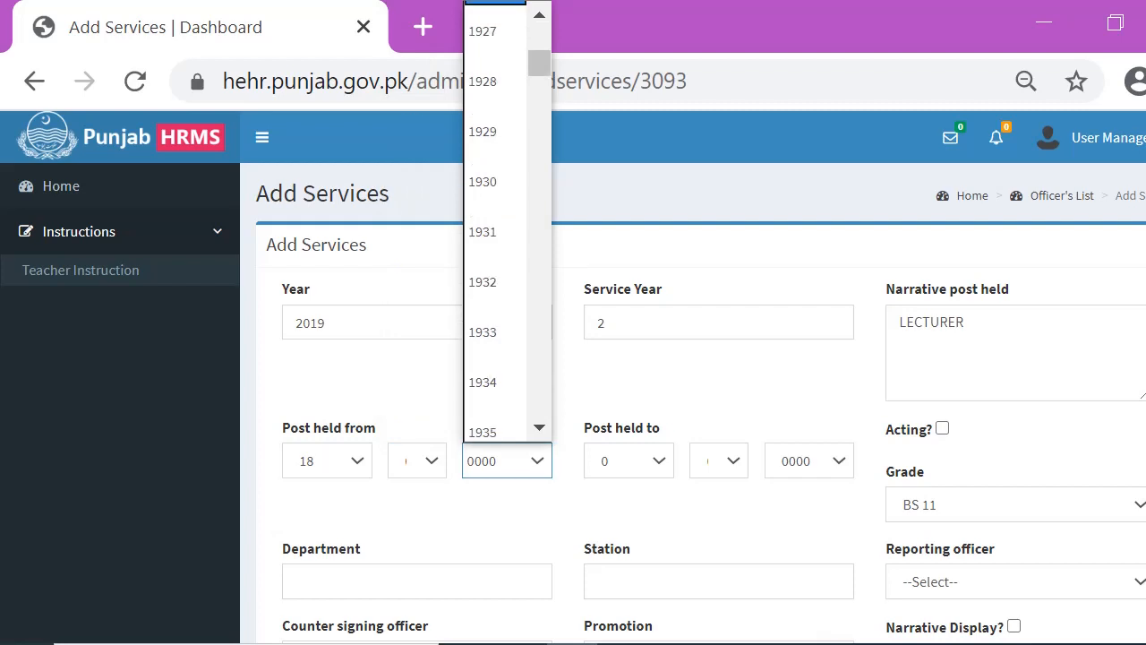
scroll(507, 219, down, 20)
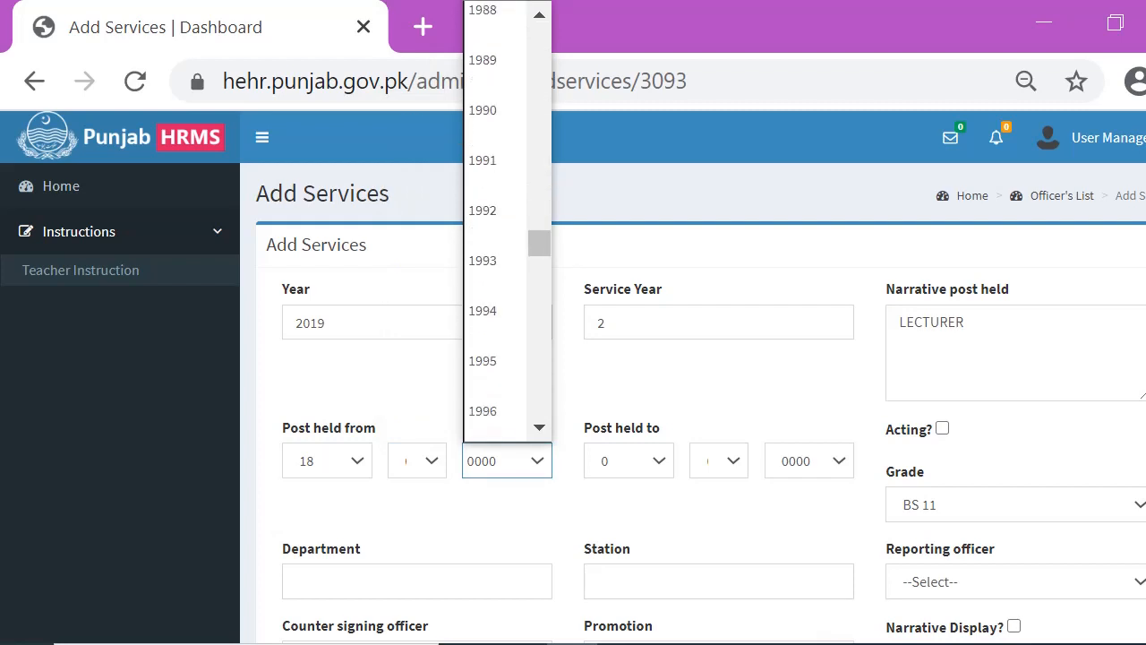
scroll(506, 224, down, 8)
scroll(495, 408, down, 4)
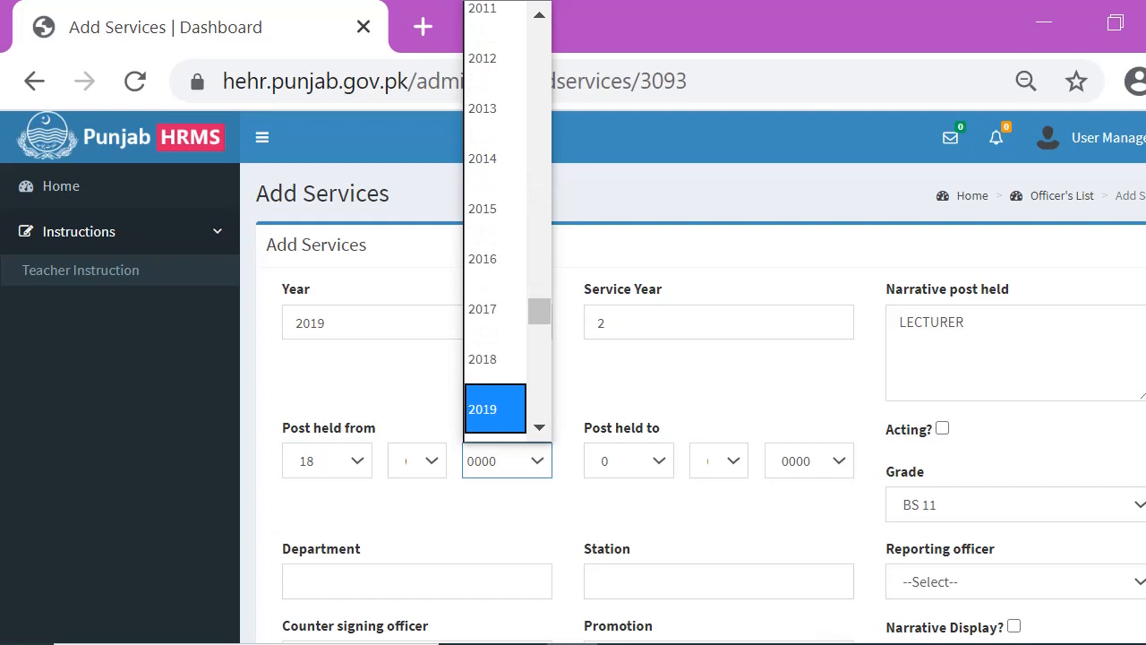
click(495, 409)
Set the Post held to date to day 31 and year 2019
click(653, 460)
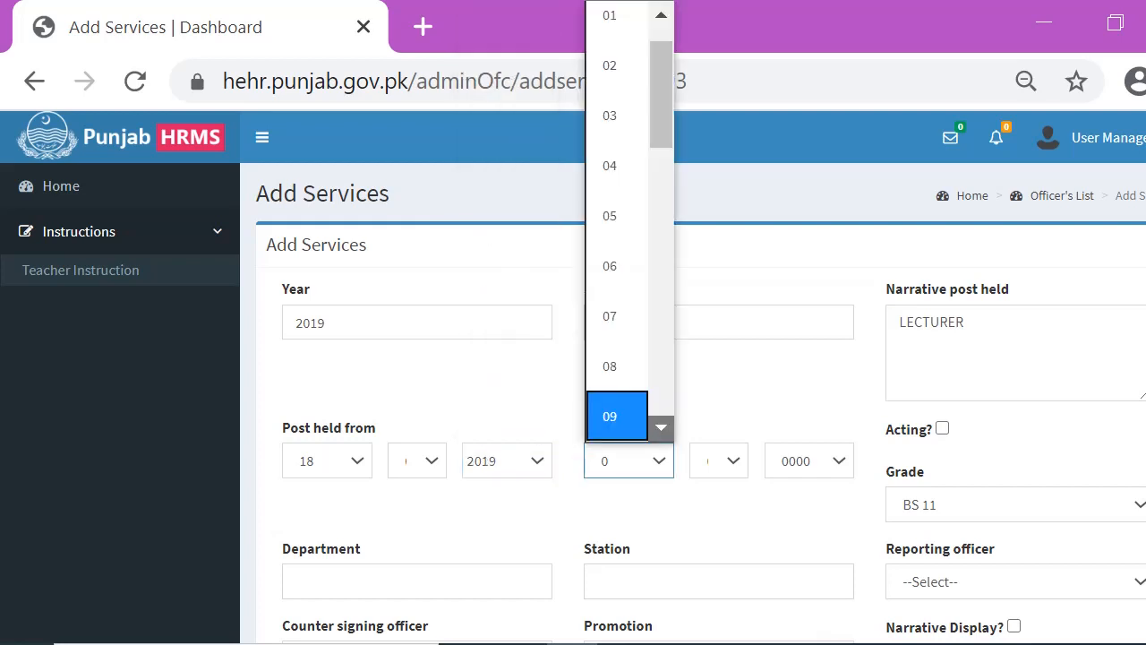
scroll(616, 417, down, 7)
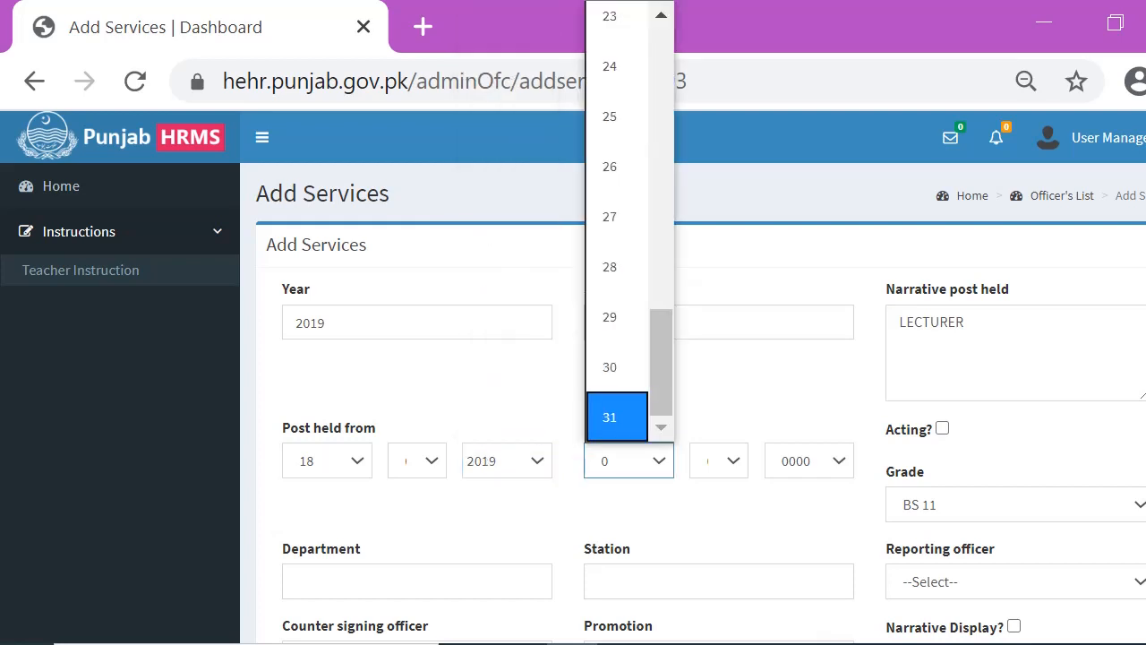
click(616, 416)
click(719, 460)
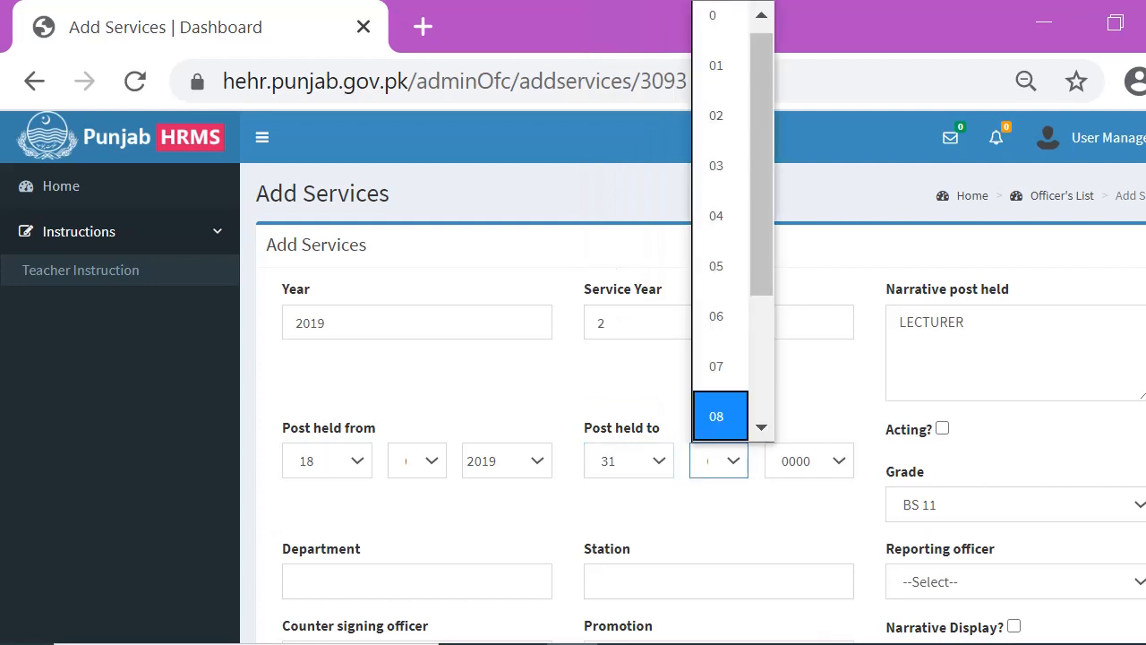
scroll(719, 416, down, 2)
click(719, 417)
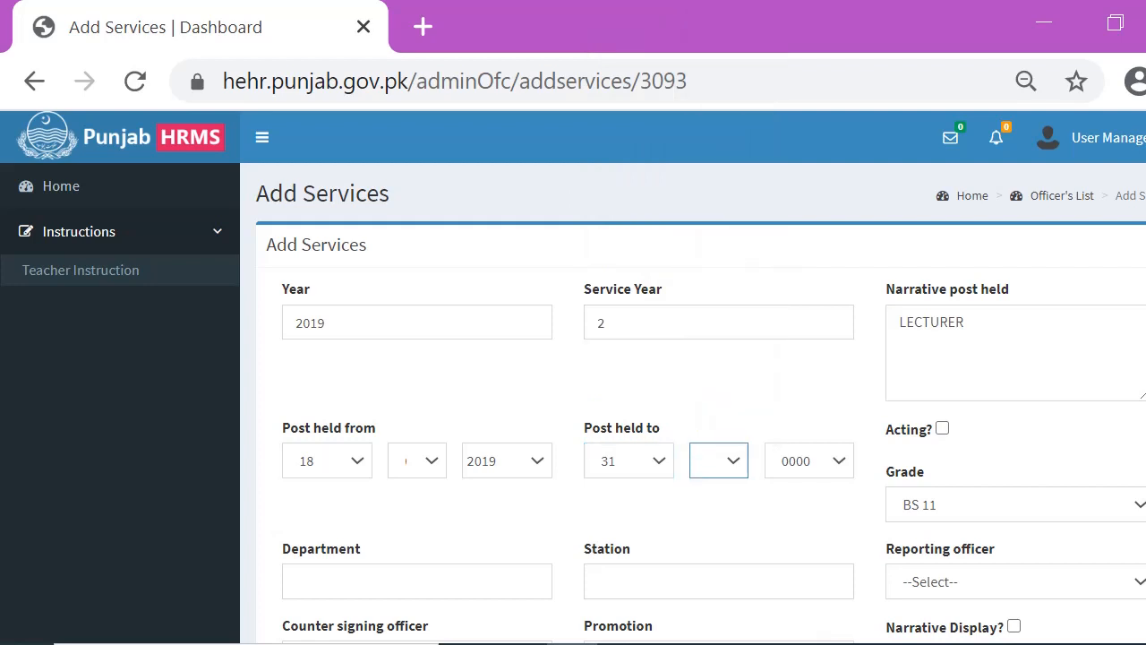
click(808, 460)
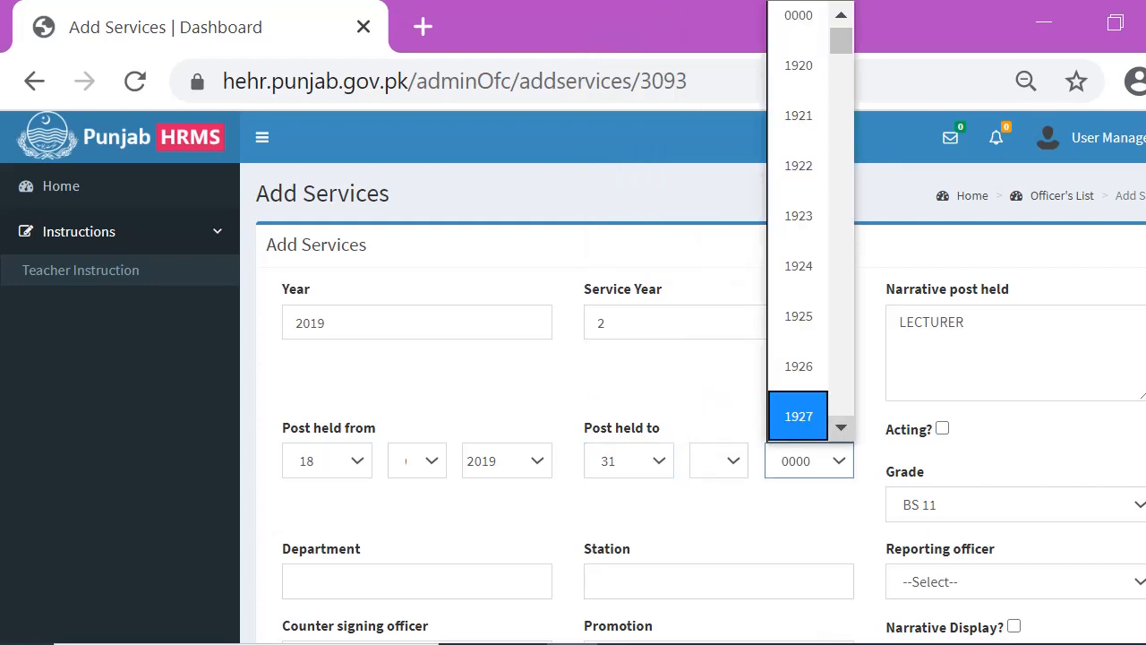
scroll(798, 224, down, 5)
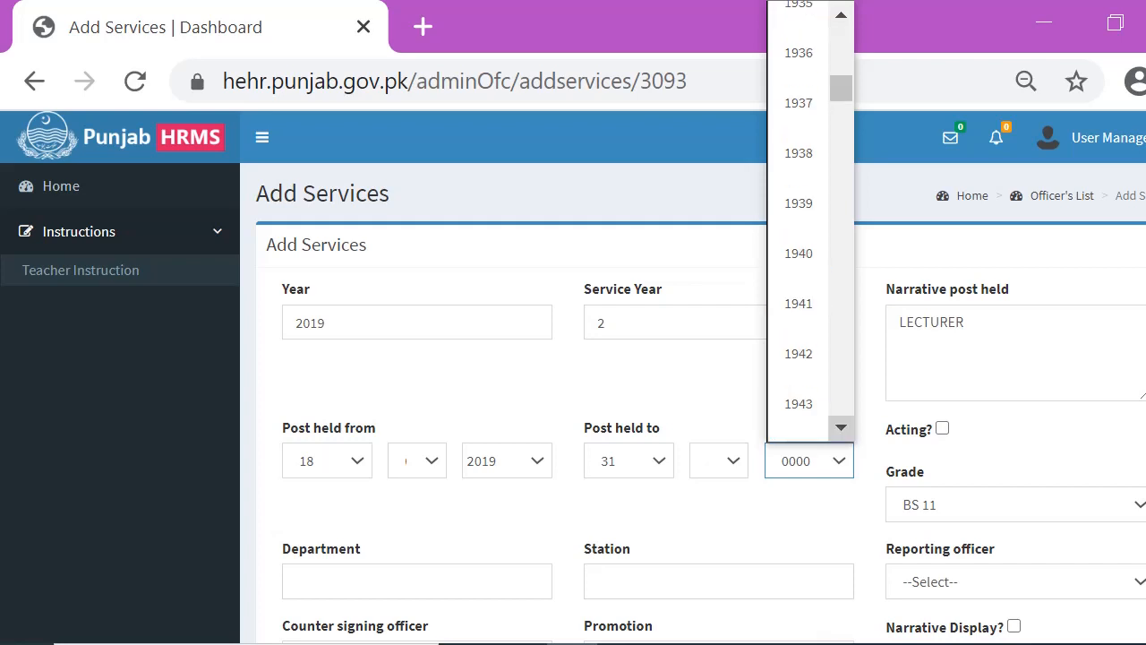
scroll(797, 224, down, 5)
scroll(841, 427, down, 6)
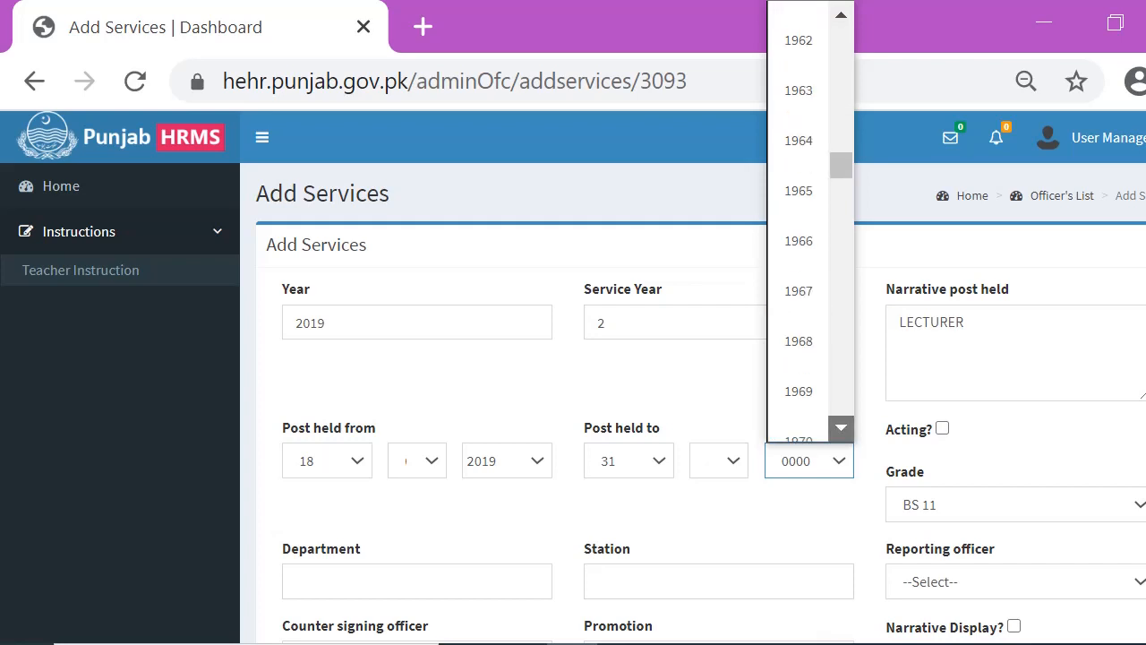
scroll(841, 427, down, 12)
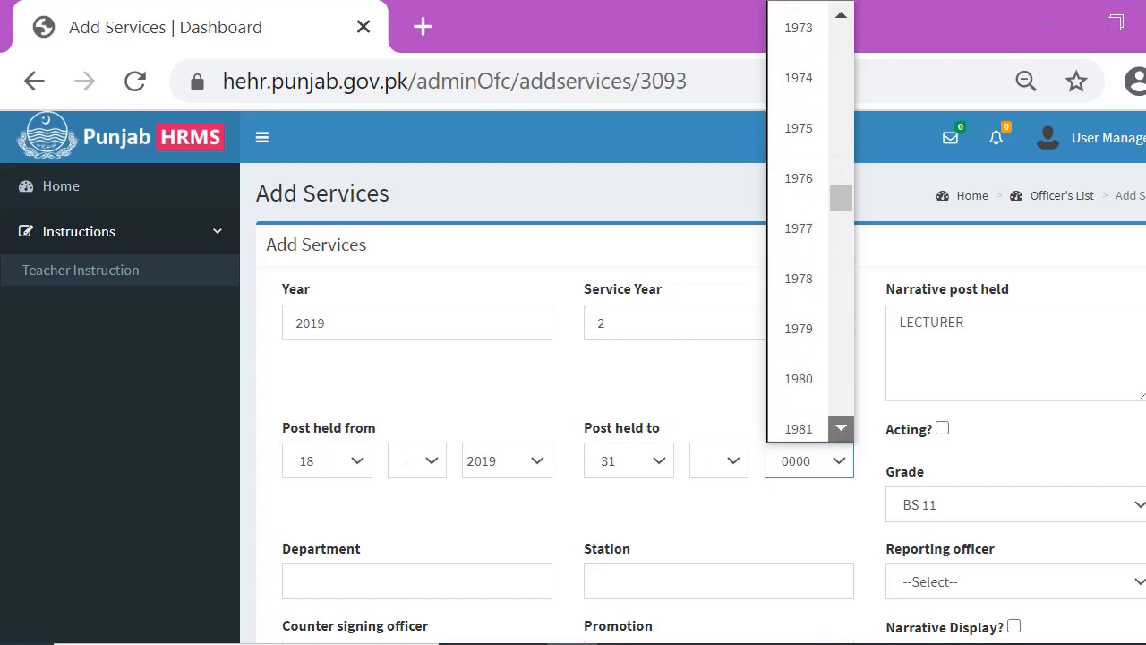
scroll(841, 427, down, 6)
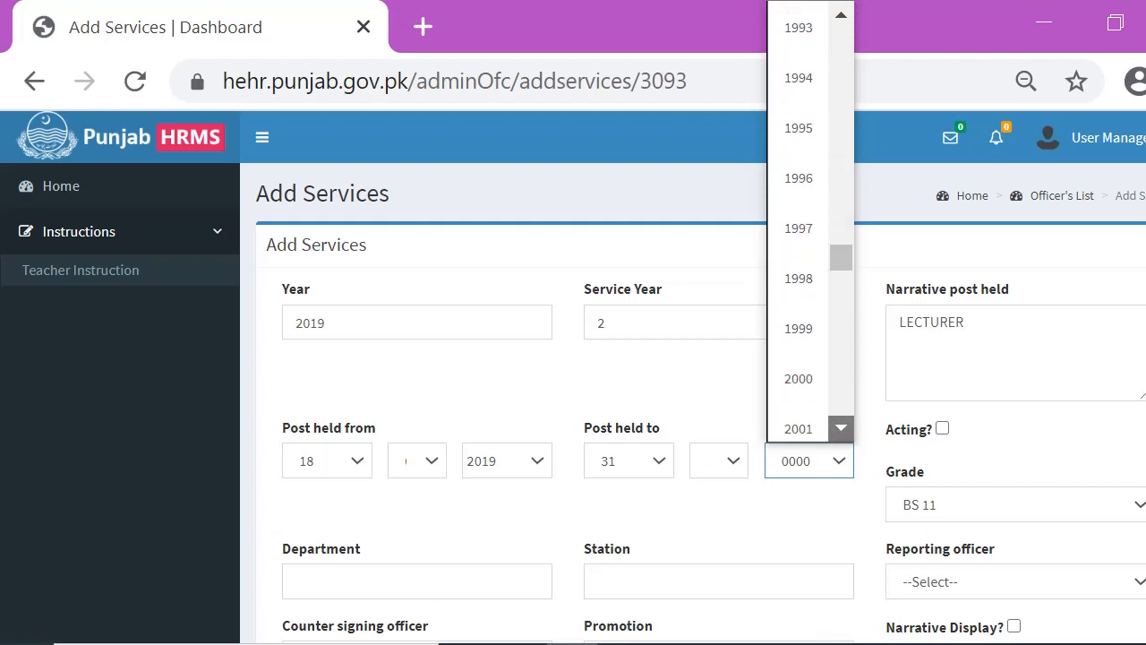
scroll(841, 427, down, 5)
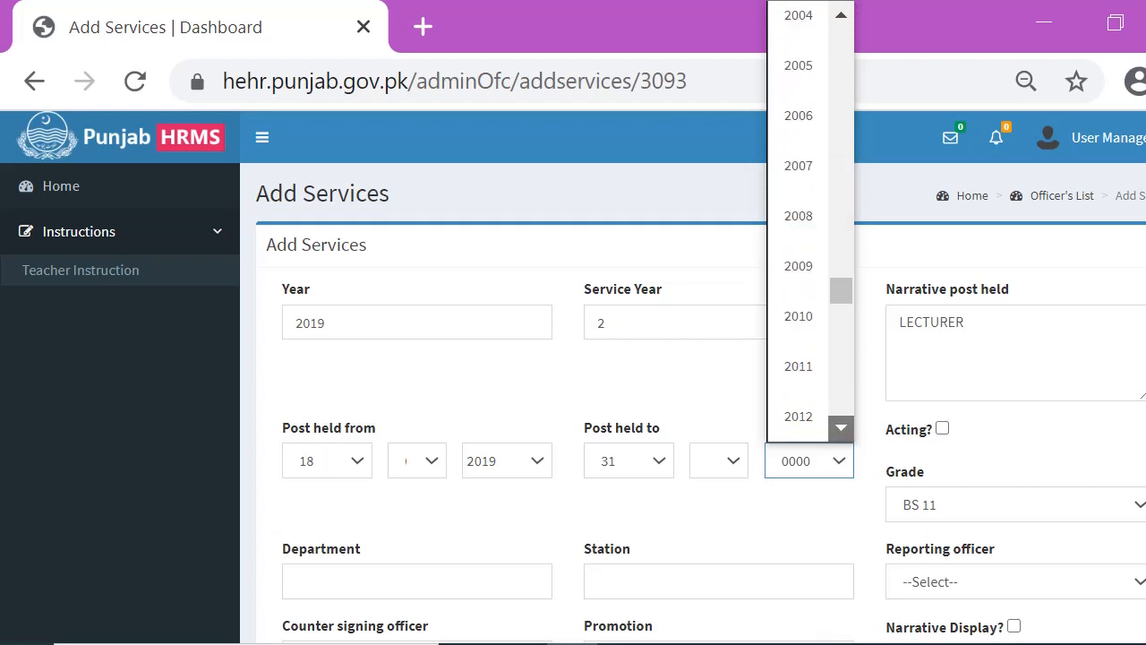
scroll(841, 427, down, 4)
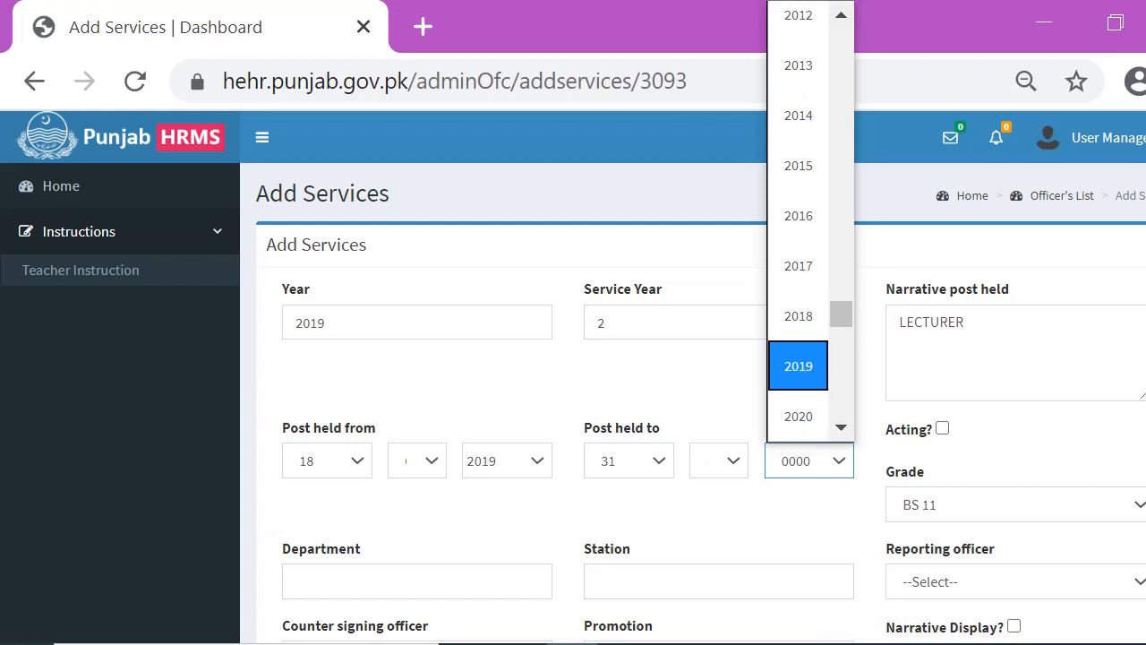
click(798, 366)
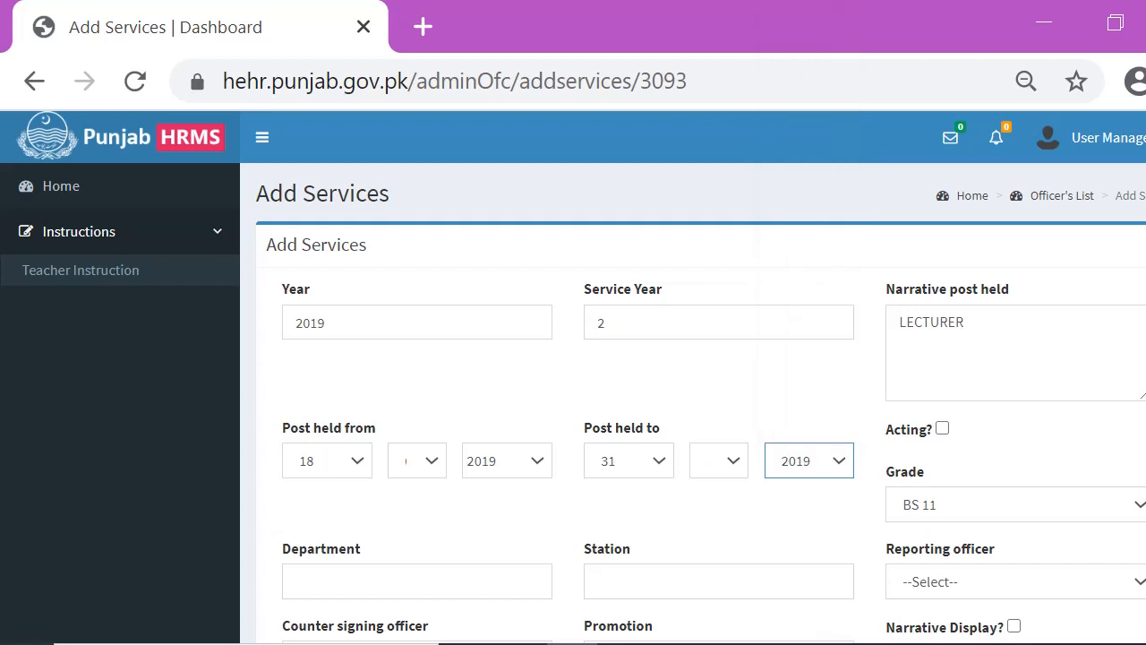
Choose BS 17 as the Grade and HIGHER EDUCATION DEPARTMENT as the Department
click(1016, 505)
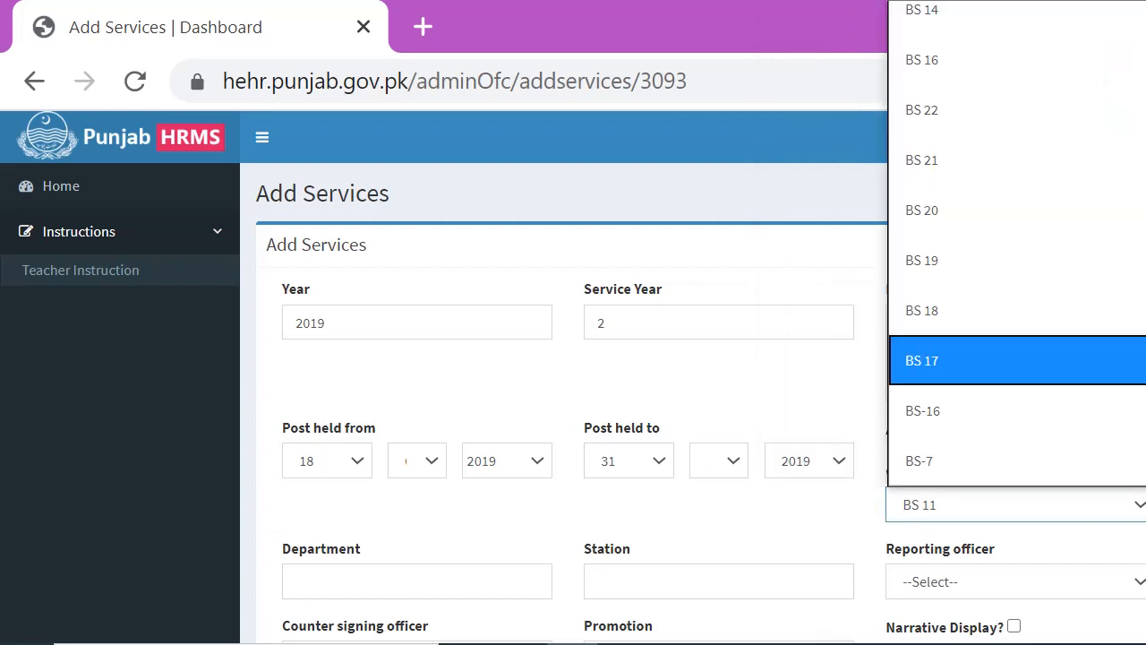
click(1016, 361)
click(416, 581)
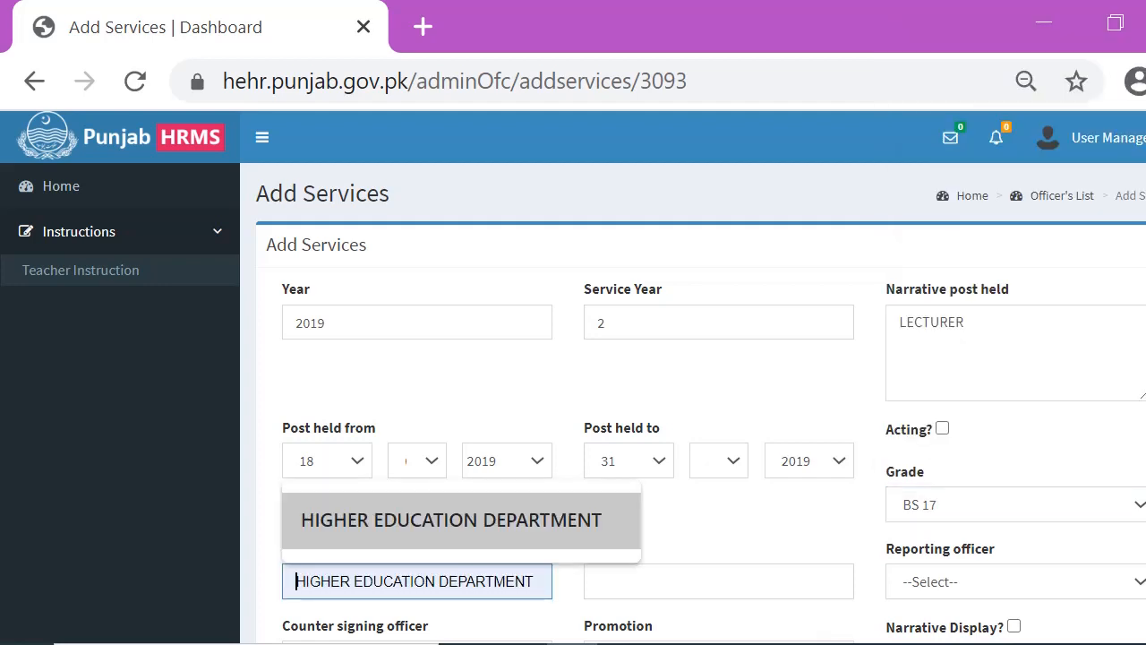
click(451, 519)
Fill in COLLEGE as the Station from the suggestion
click(673, 581)
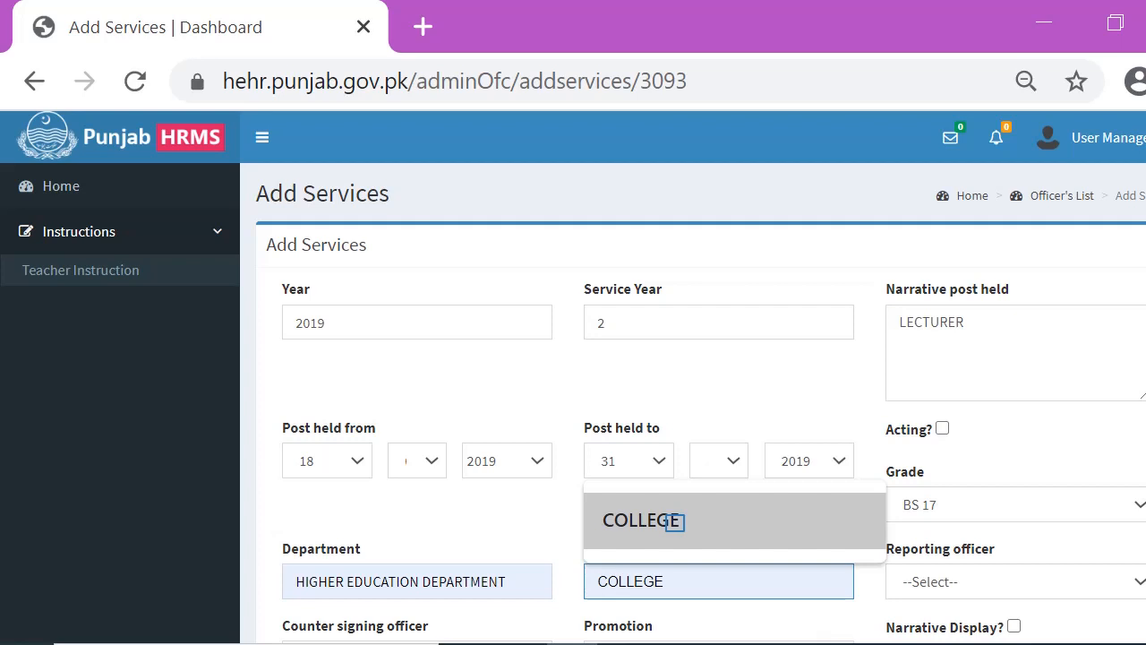
click(674, 522)
Turn on Narrative Display and choose Teaching as the Post Category
scroll(674, 522, down, 3)
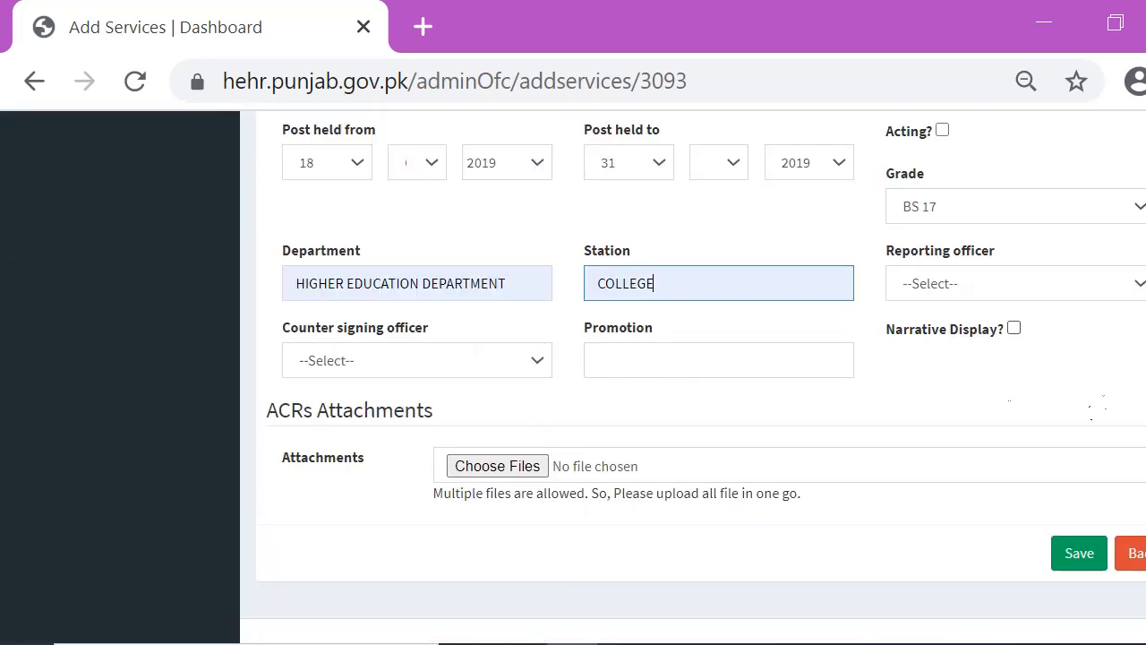
click(1016, 328)
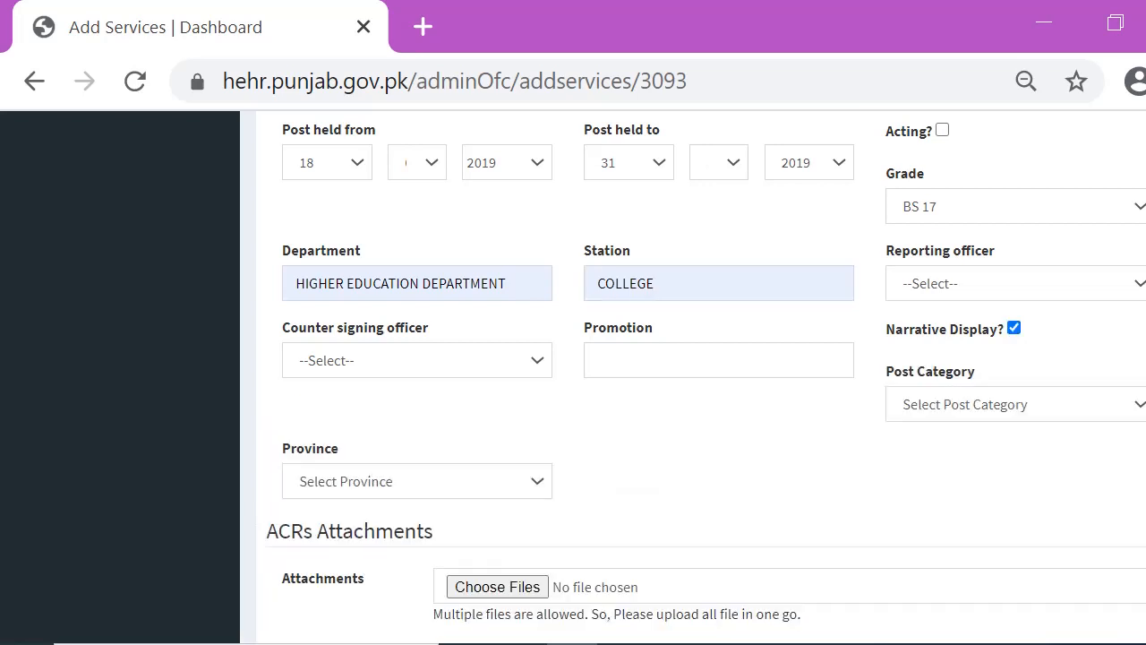
click(980, 404)
click(980, 492)
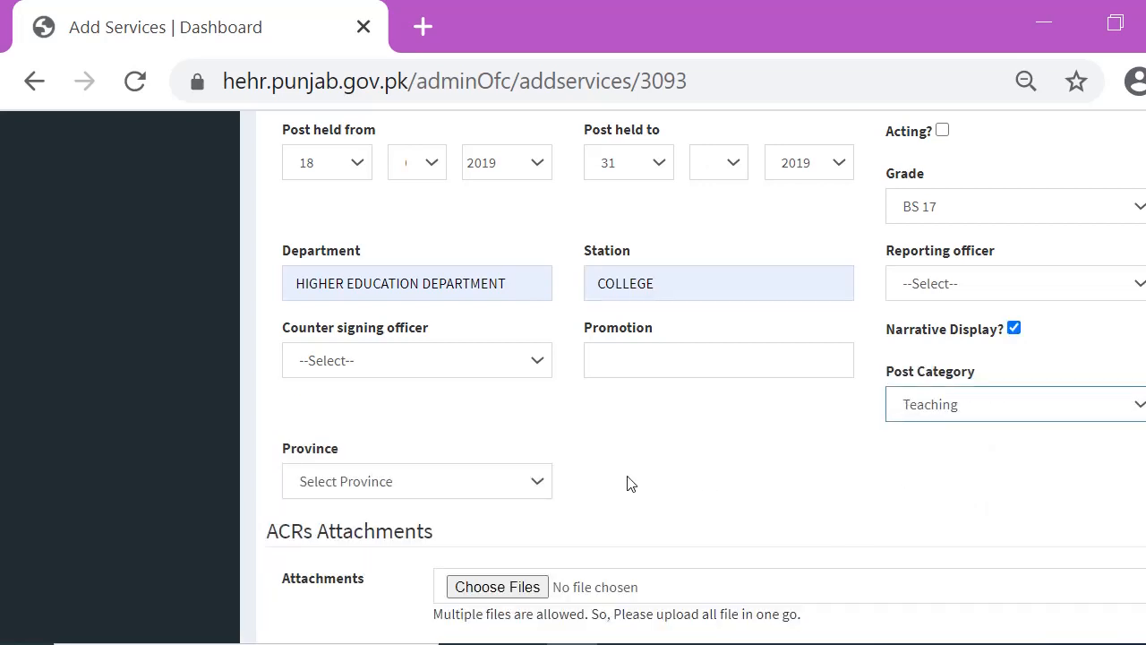
Choose Punjab as the Province
click(406, 479)
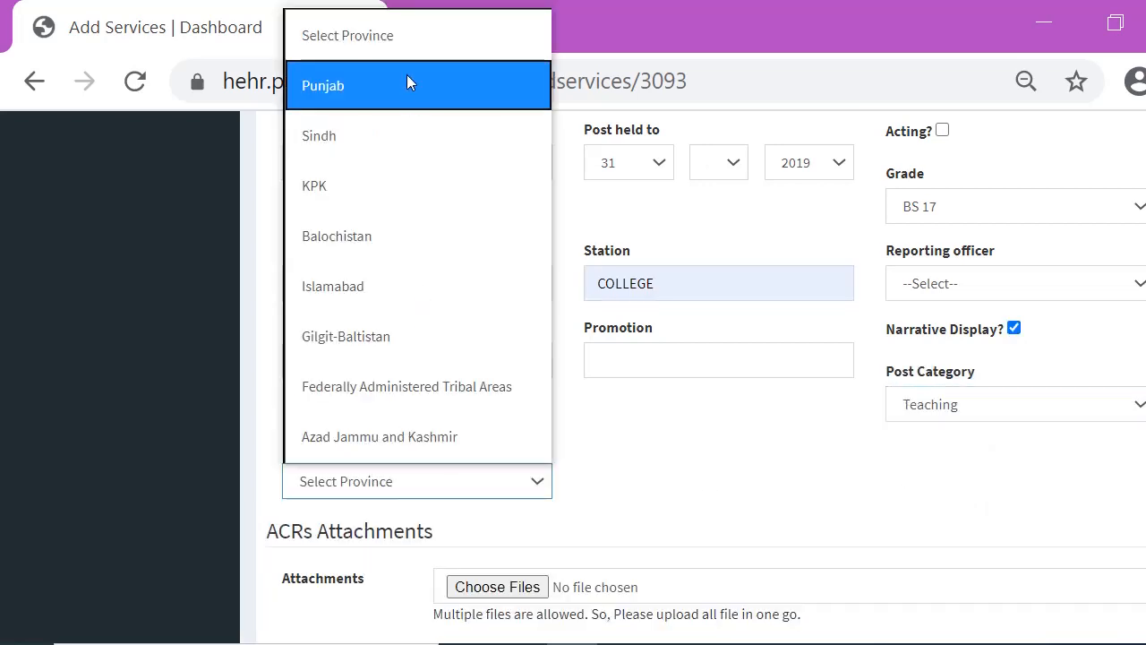
click(358, 86)
scroll(573, 358, down, 1)
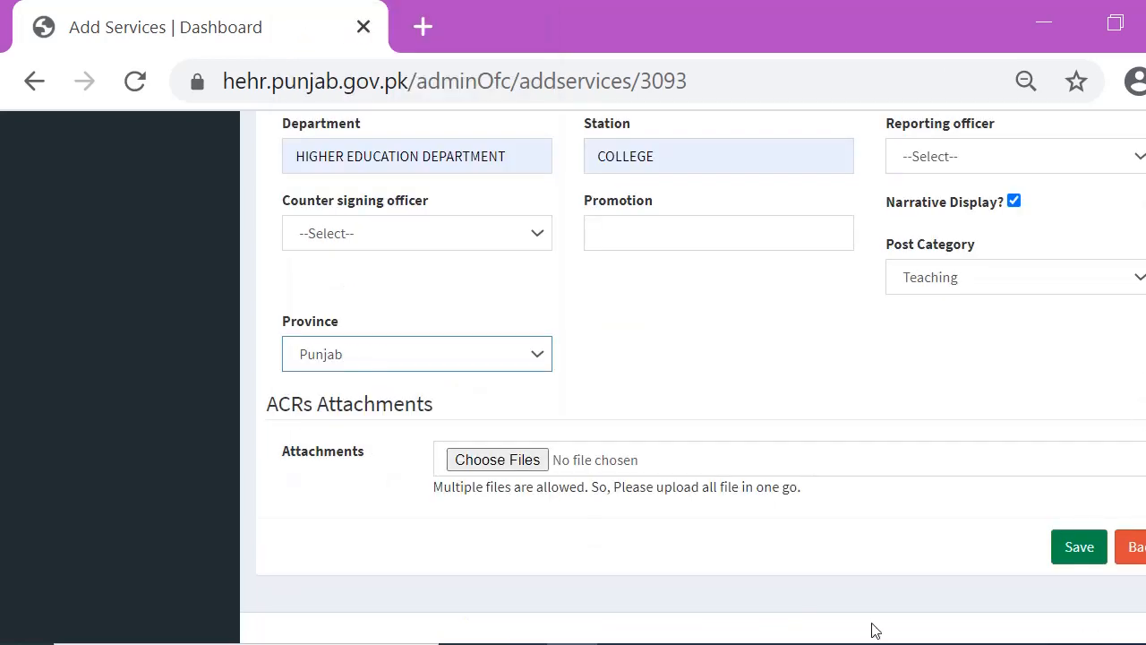